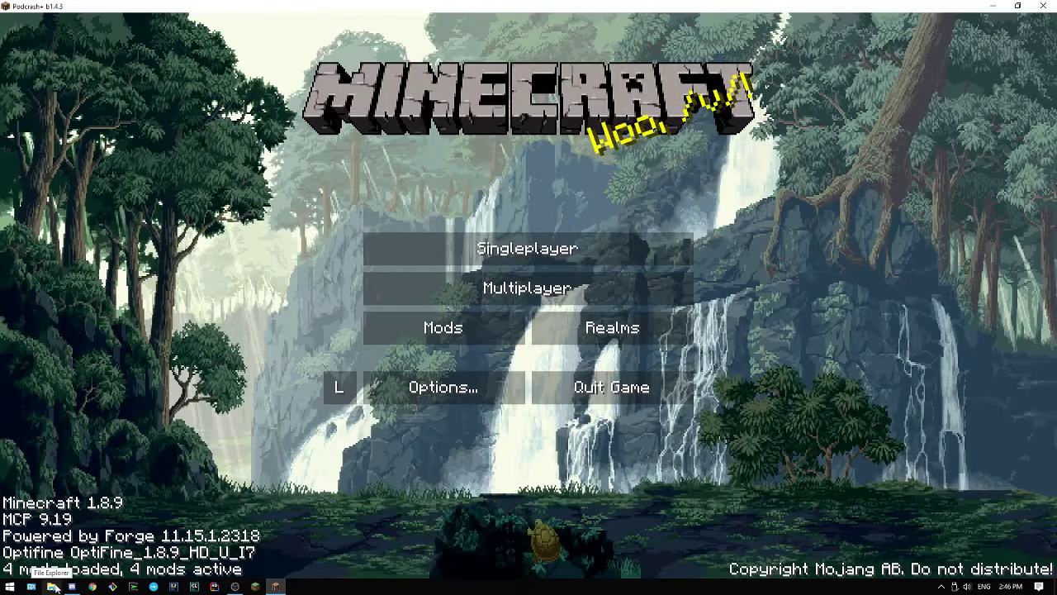
Step: Open File Explorer on the user's home folder, select AppData, and maximize the window
click(53, 587)
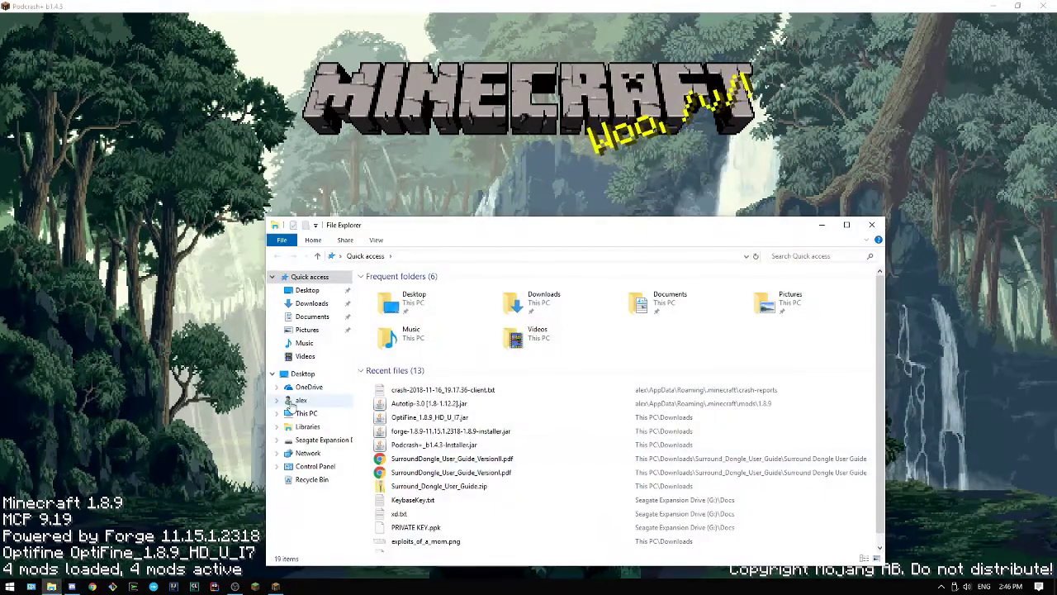
click(298, 400)
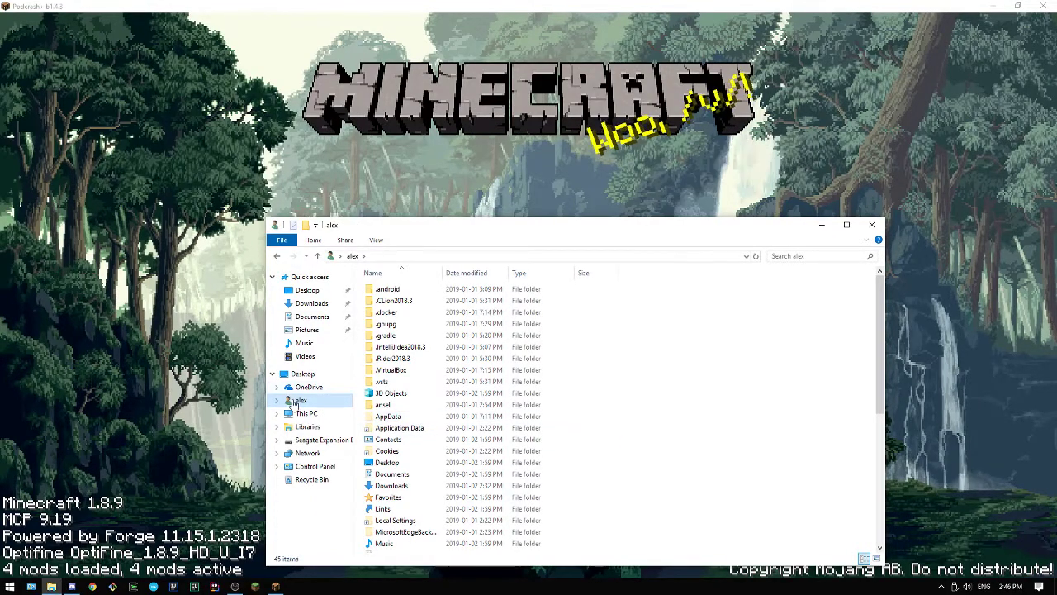
click(388, 416)
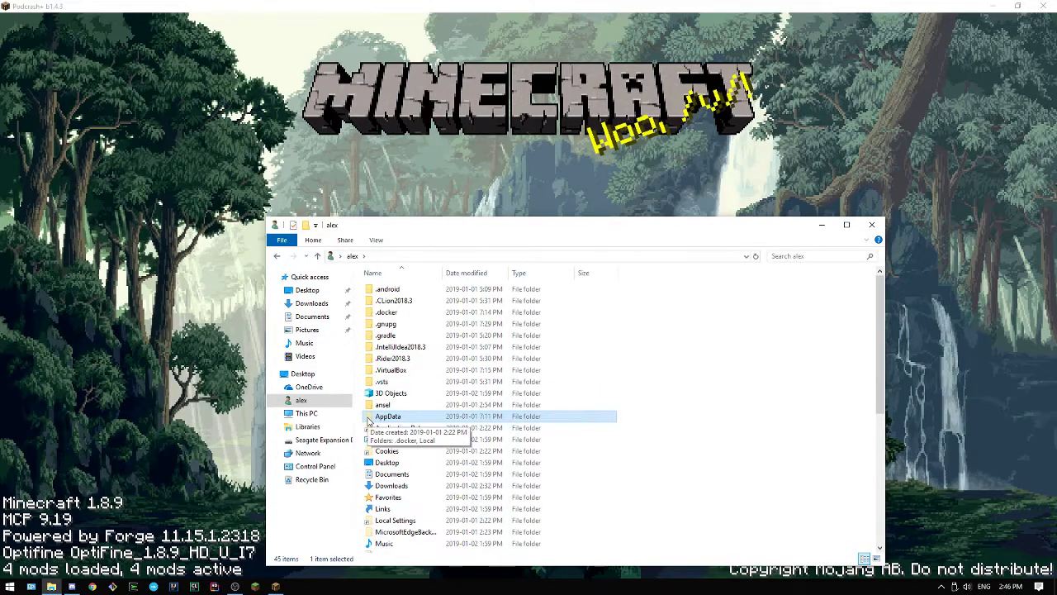
key(super+Up)
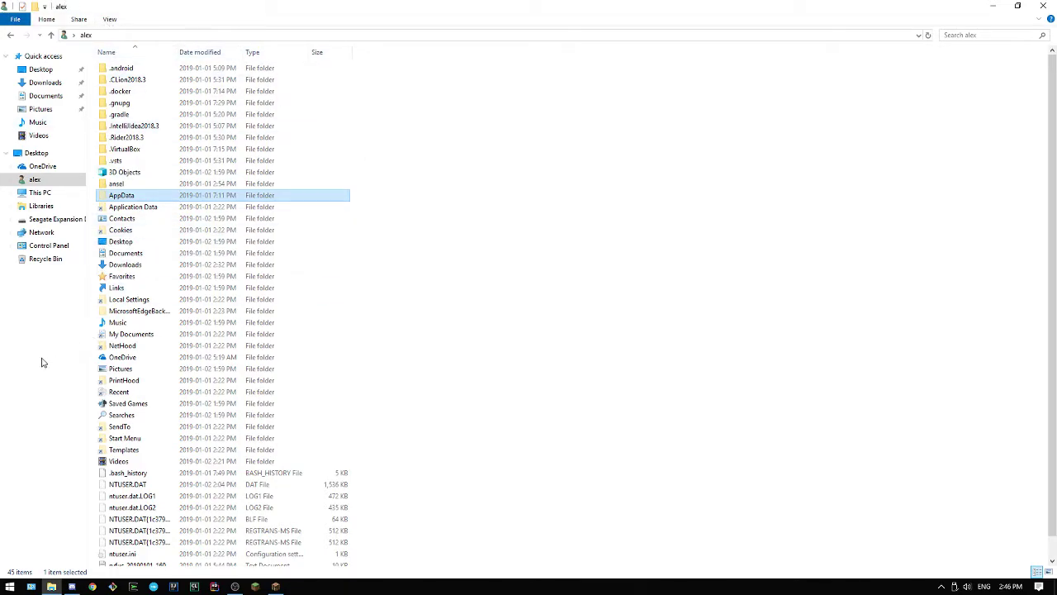
Step: Check the View tab and window options, then clear the file-list selection
click(109, 20)
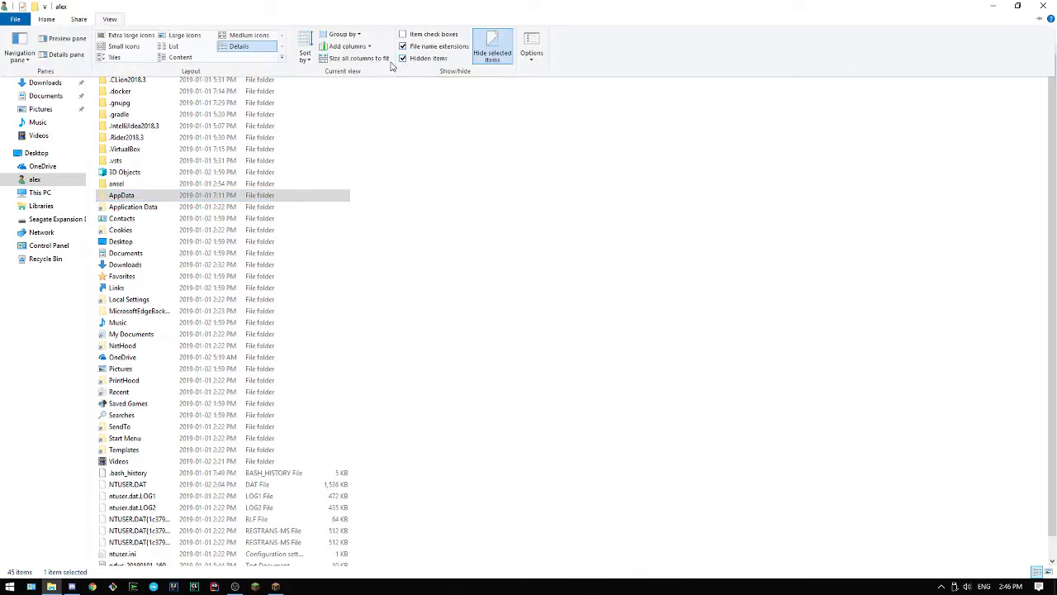
click(15, 19)
click(18, 21)
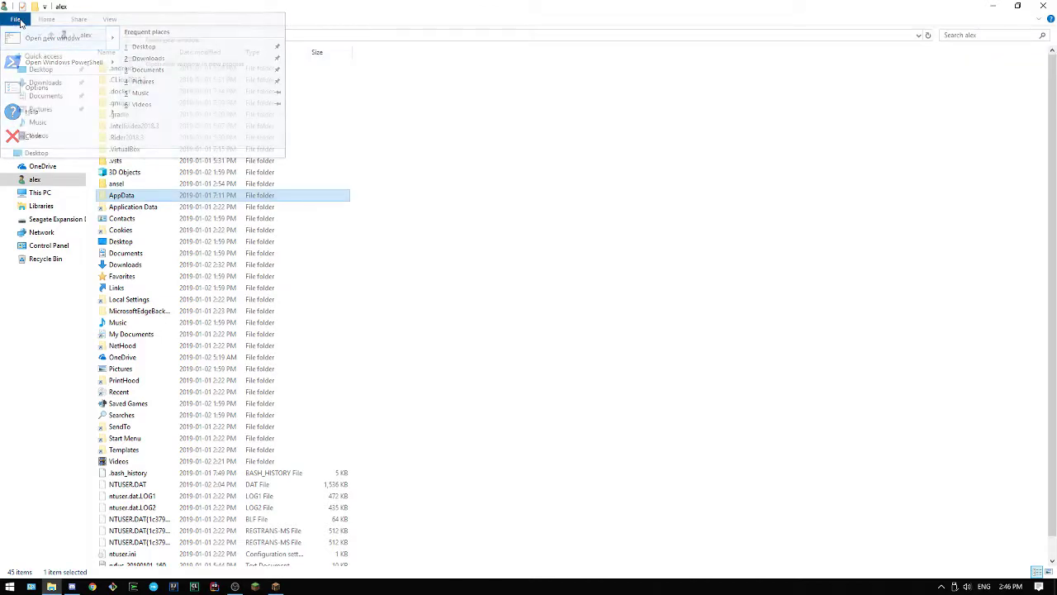
click(20, 22)
click(19, 23)
click(466, 215)
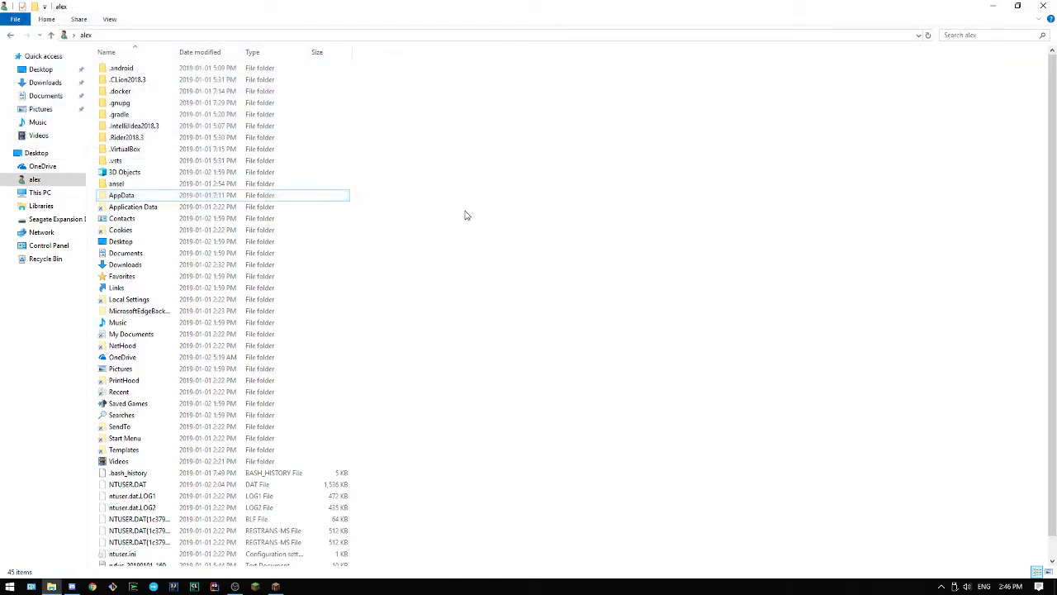
Step: Navigate AppData > Roaming > .minecraft and scroll through its folder list
click(228, 198)
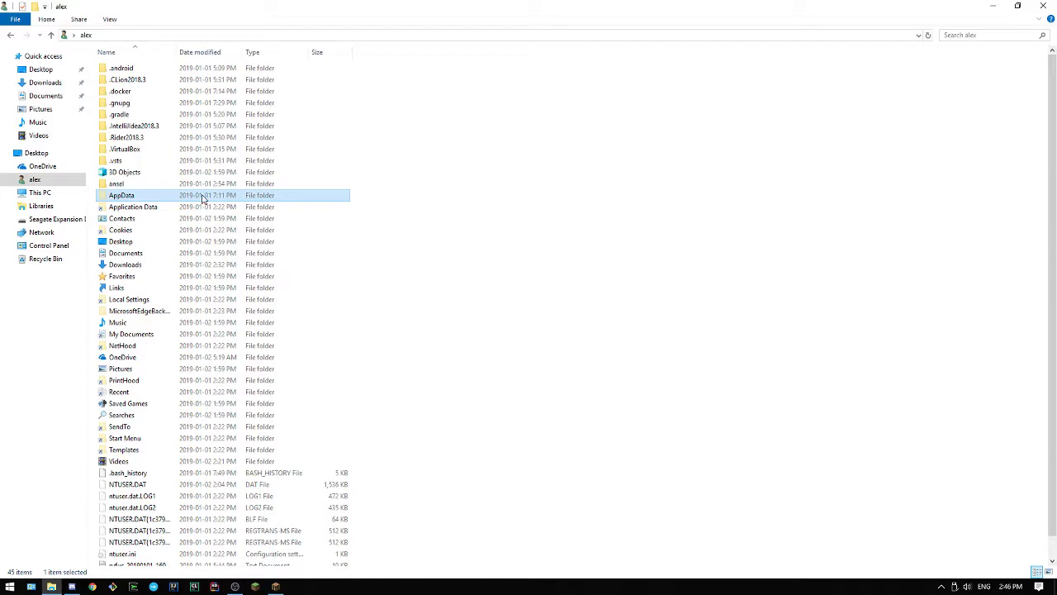
double_click(202, 199)
double_click(127, 104)
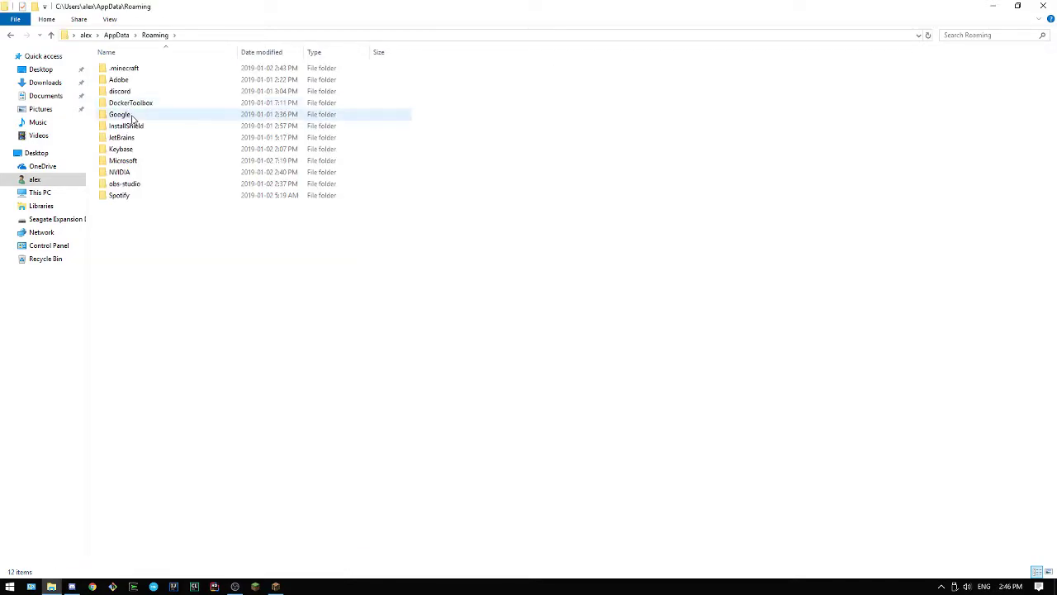
drag(147, 383, 159, 331)
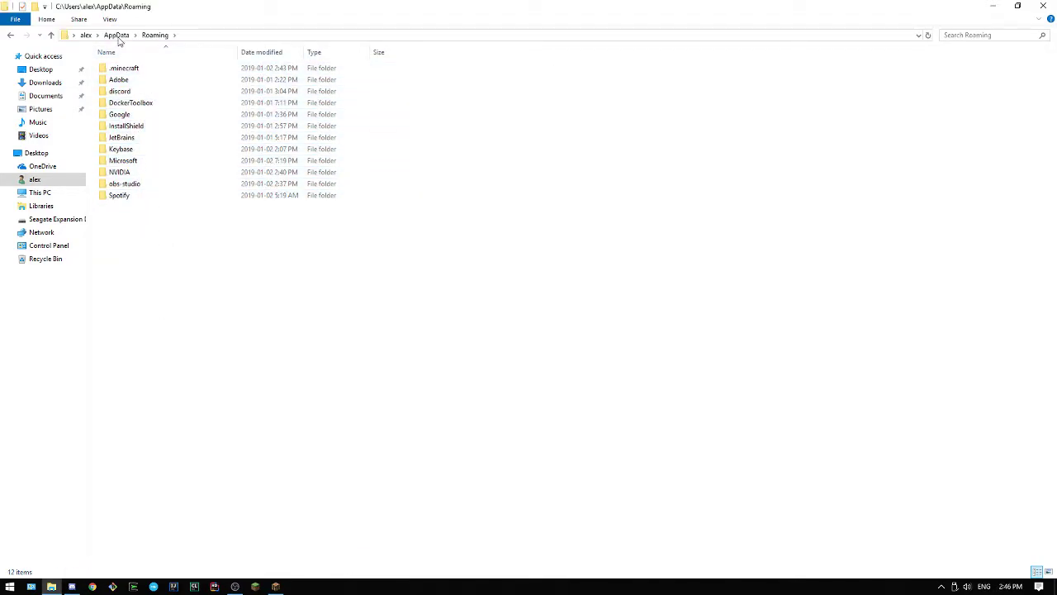
click(116, 36)
double_click(128, 104)
click(123, 71)
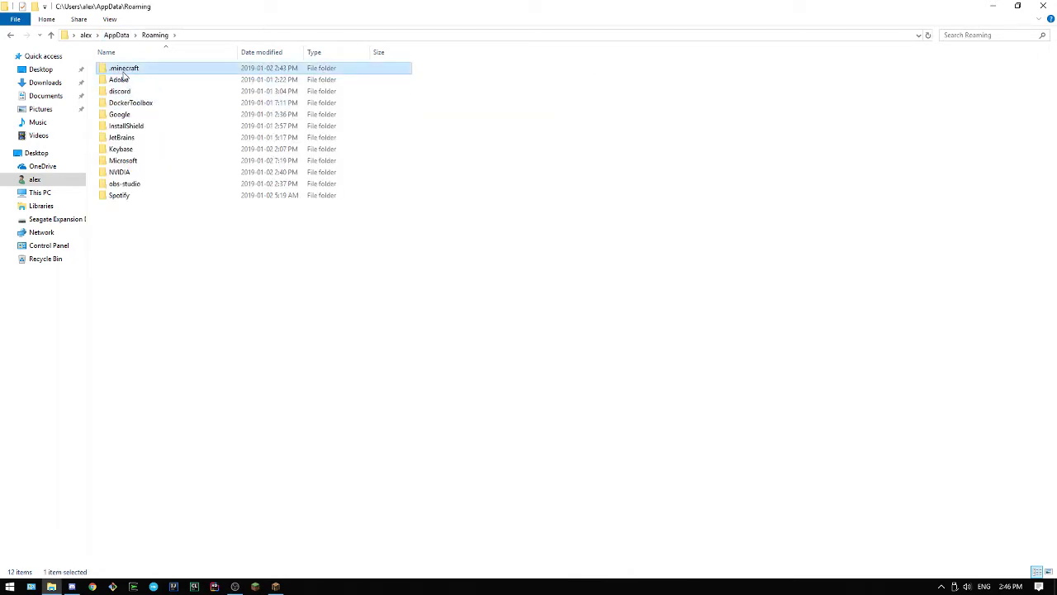
double_click(123, 72)
drag(199, 421, 196, 287)
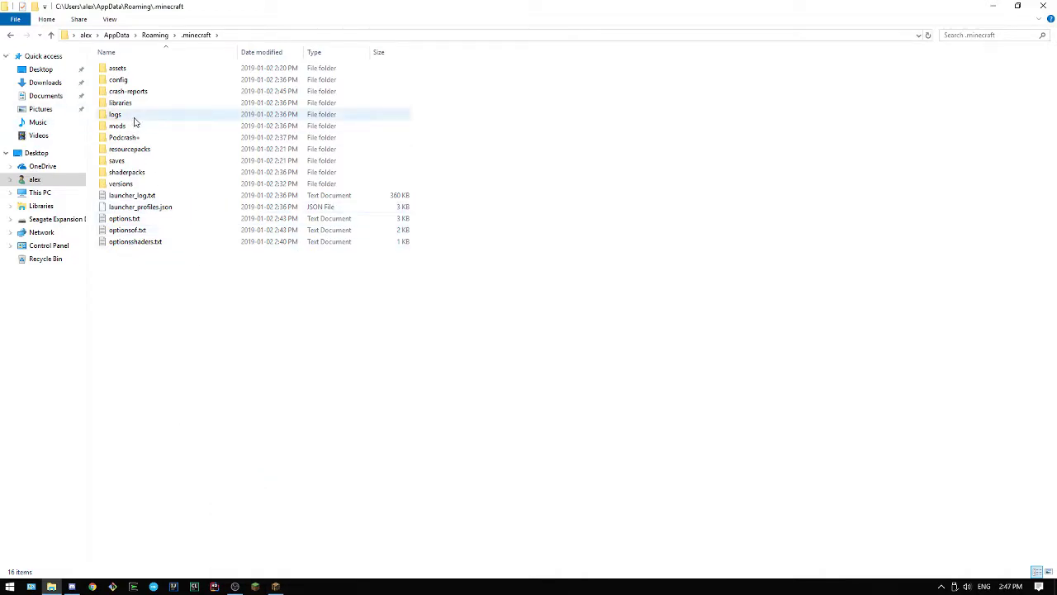
Step: Open the client crash .txt from crash-reports in Notepad, read it, and close Notepad
double_click(128, 91)
drag(225, 229, 183, 73)
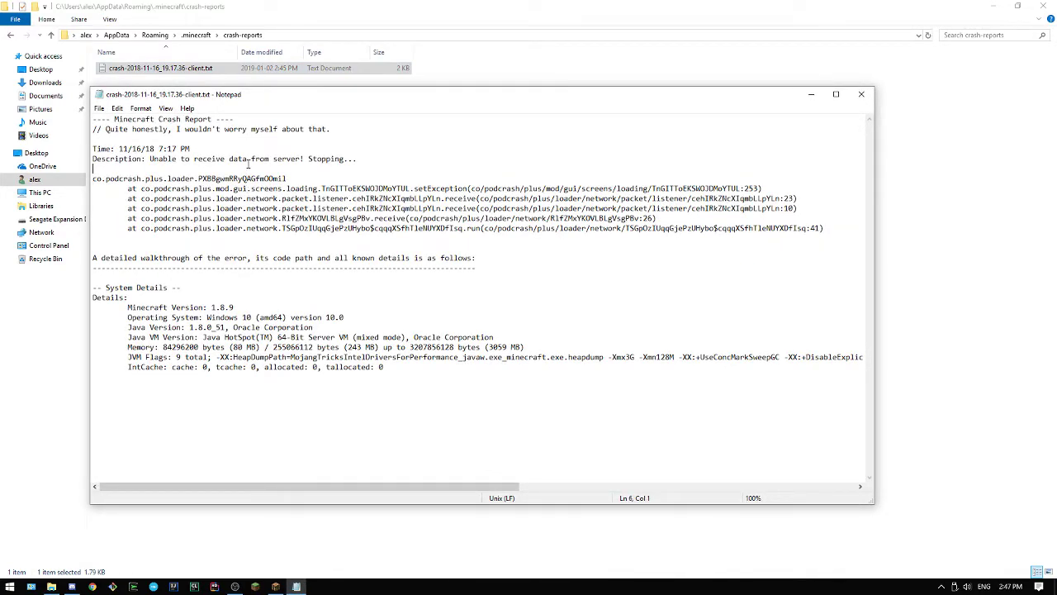
key(ctrl+a)
click(305, 347)
click(864, 95)
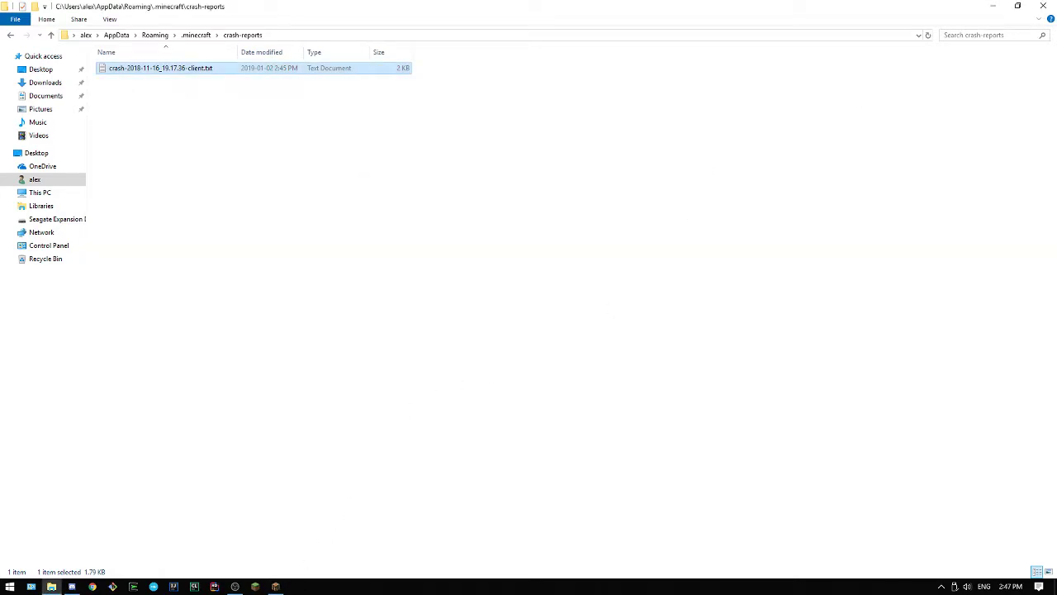
Step: In Discord, look through the Podcrash+ channels and settle on #general
click(76, 586)
scroll(91, 429, down, 5)
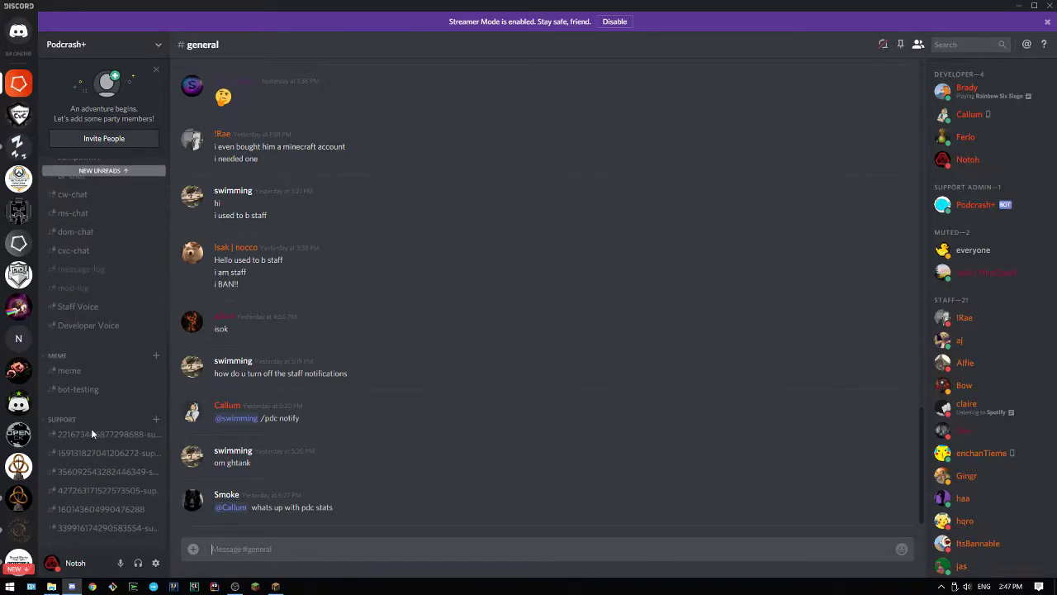
click(86, 529)
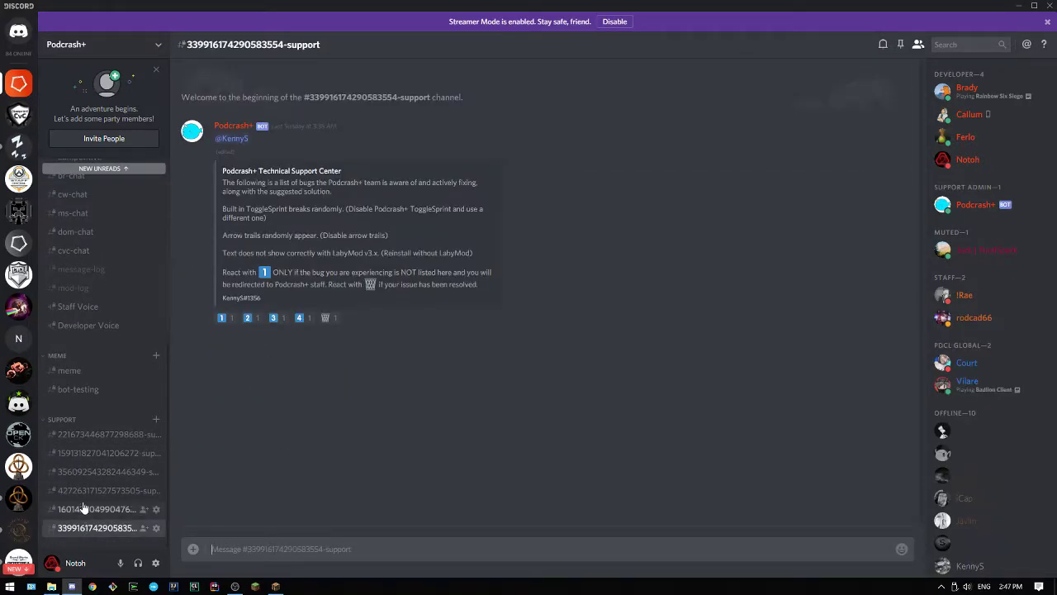
scroll(90, 466, up, 3)
scroll(89, 467, up, 2)
click(92, 450)
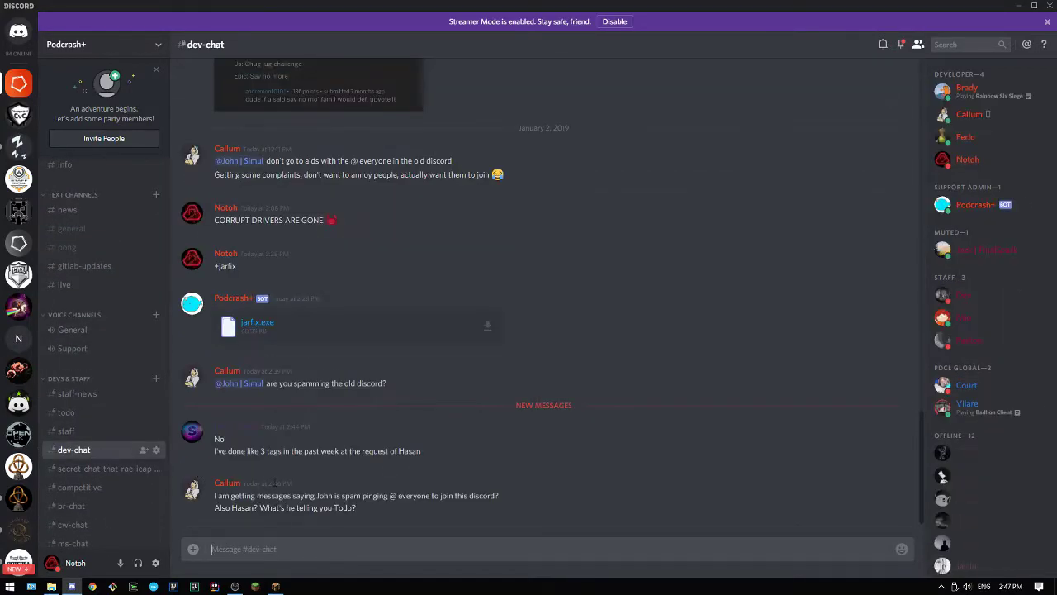
click(68, 229)
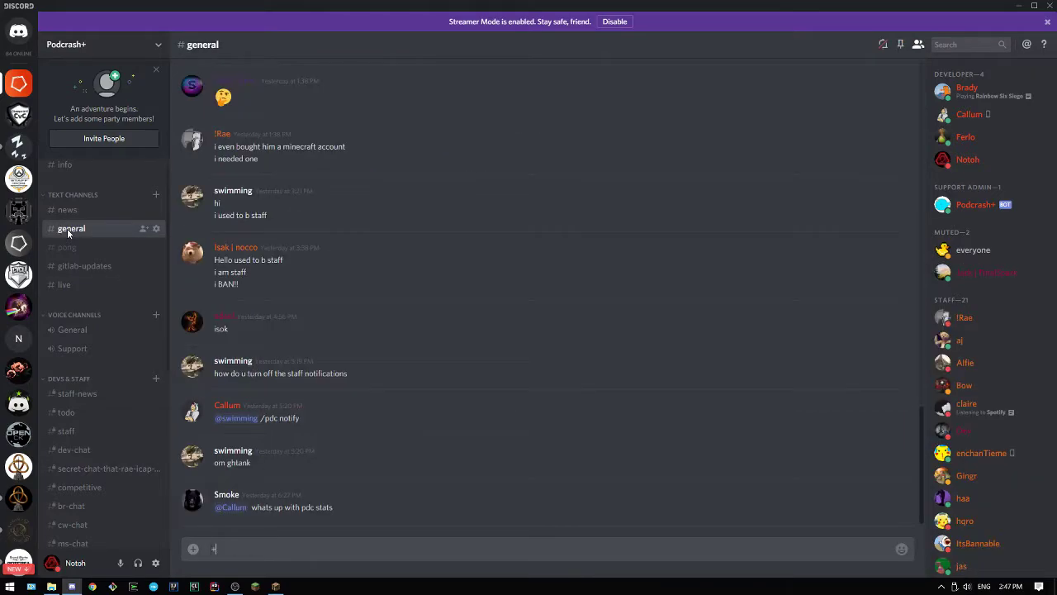
Step: Send +support in #general and answer 'yes' to the bot
text(+support)
key(Return)
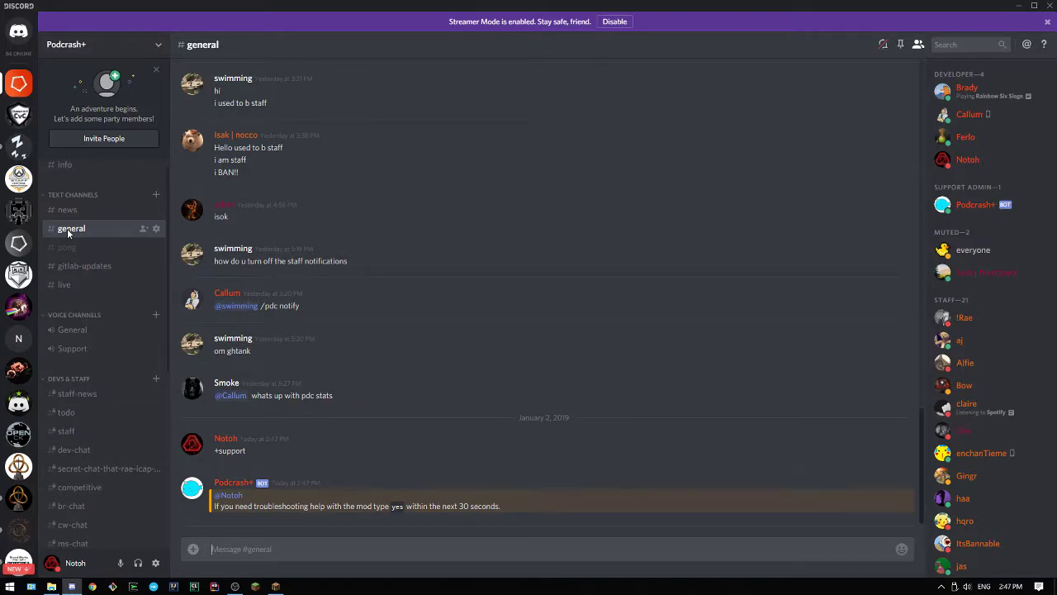
text(yes)
key(Return)
Step: In the new ticket channel, post 'hi im in an example tutorial' and 'heres my crashreport'
scroll(132, 392, down, 3)
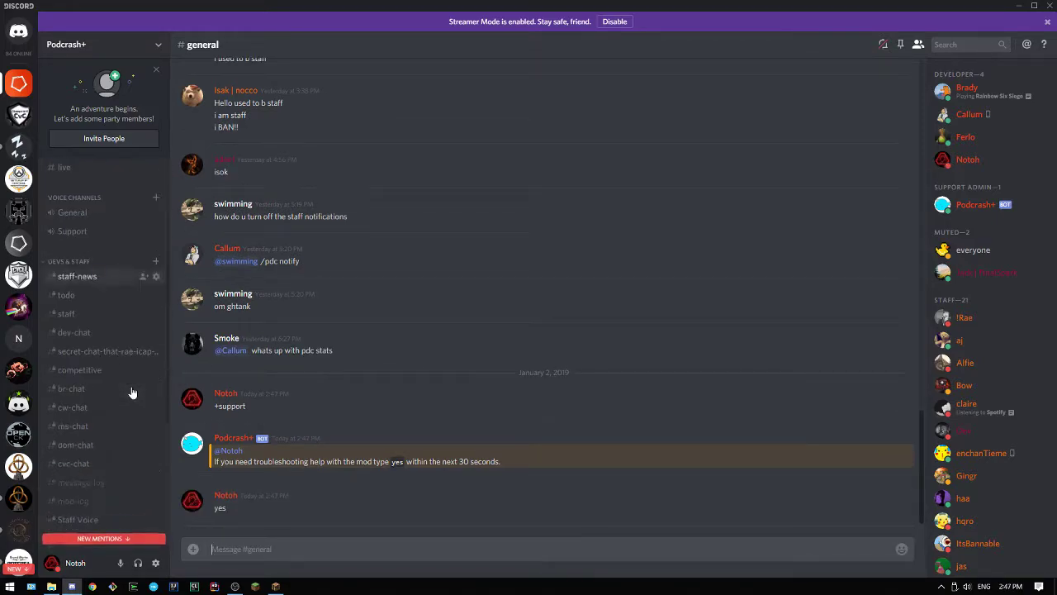
scroll(132, 392, down, 3)
click(96, 527)
text(hi)
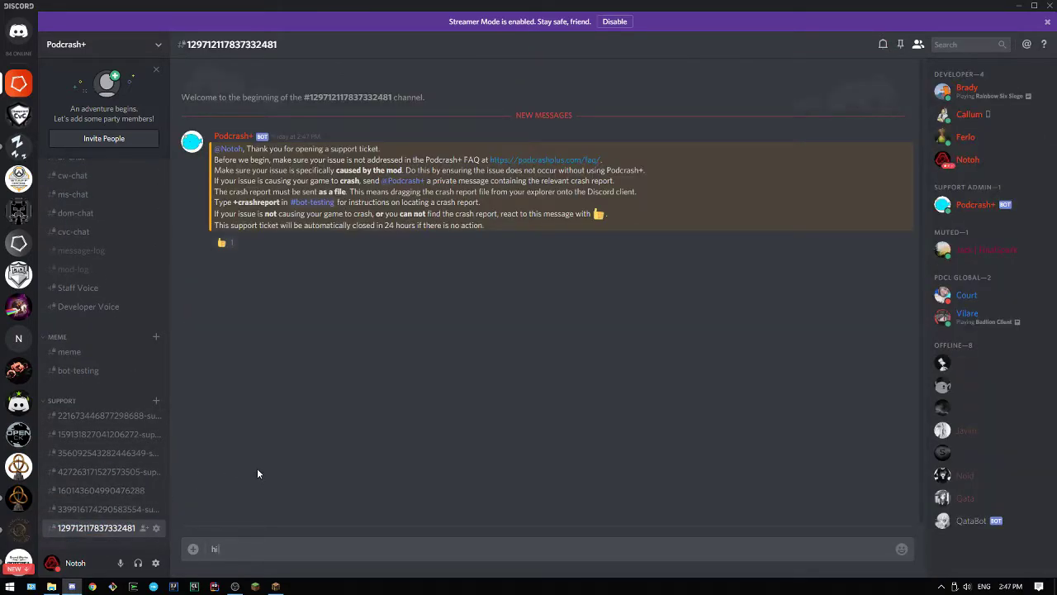
text( im in an example tutorial)
key(Return)
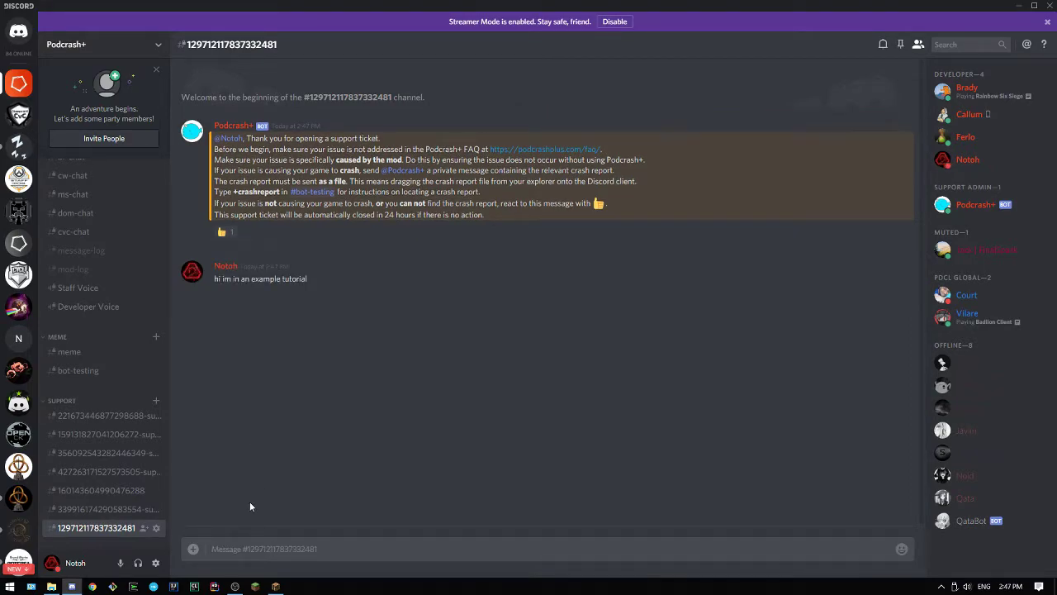
text(heres ,you)
key(BackSpace)
key(BackSpace)
key(BackSpace)
key(BackSpace)
key(BackSpace)
text(my crashreport)
key(Return)
Step: Bring File Explorer forward and select the crash-*.txt report in crash-reports
click(56, 587)
click(137, 97)
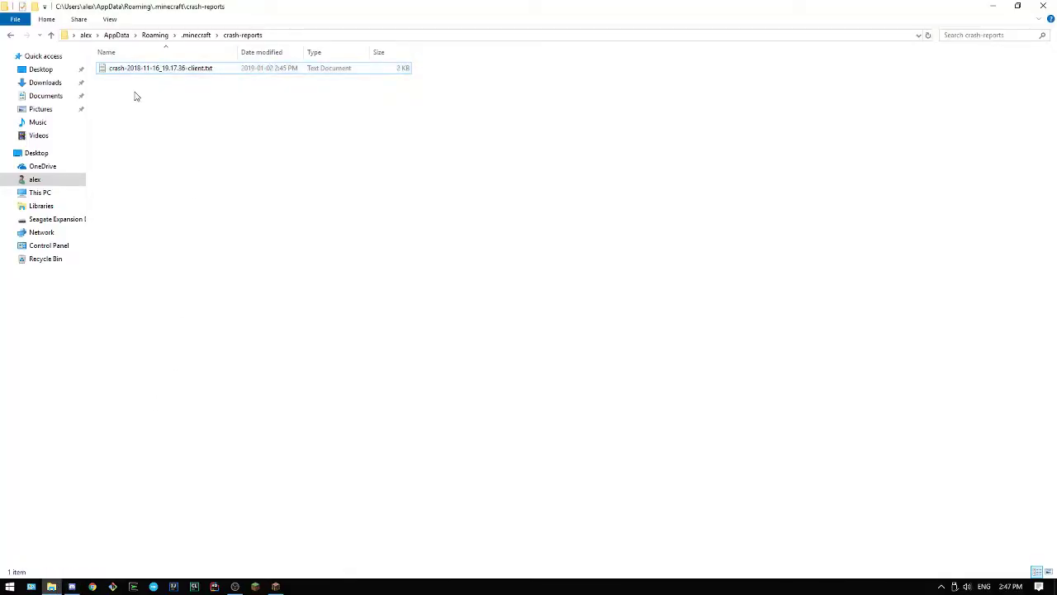
drag(145, 86, 197, 73)
drag(169, 144, 121, 80)
click(128, 72)
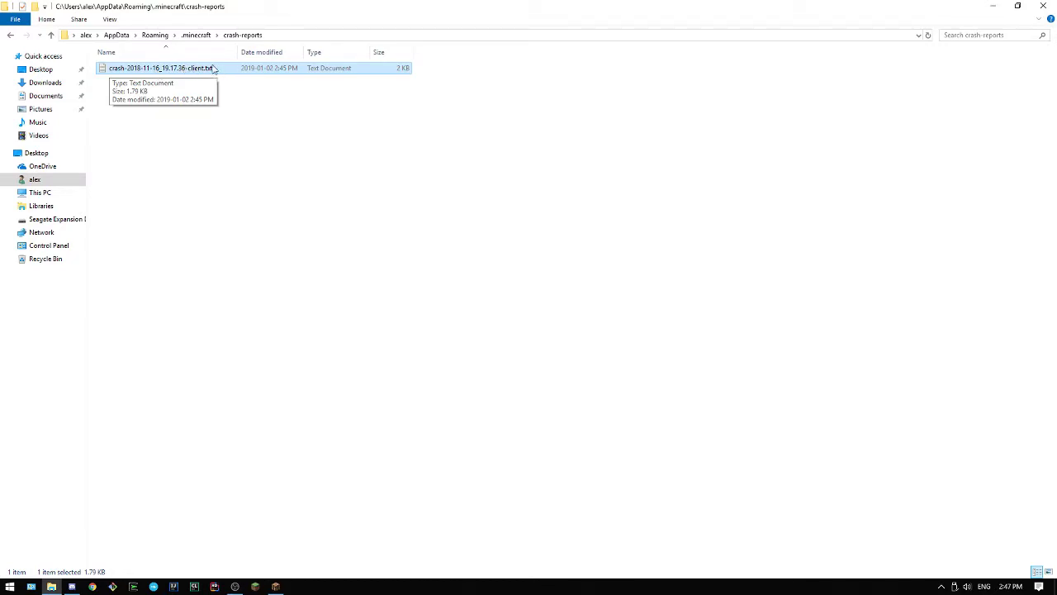
click(273, 227)
click(207, 71)
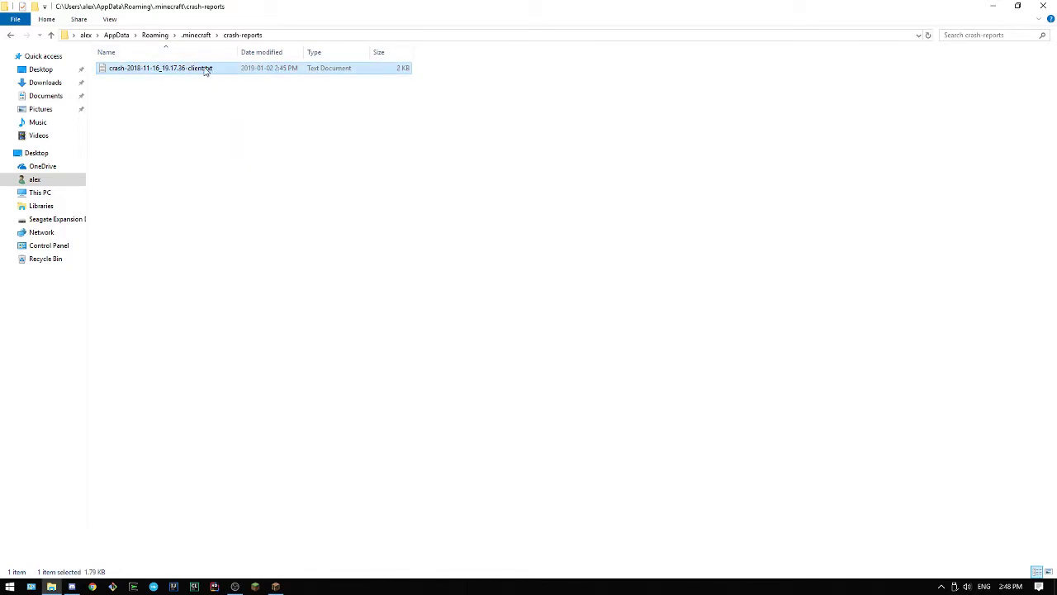
Step: Check the View options, clear the file selection, and return to Discord
click(110, 19)
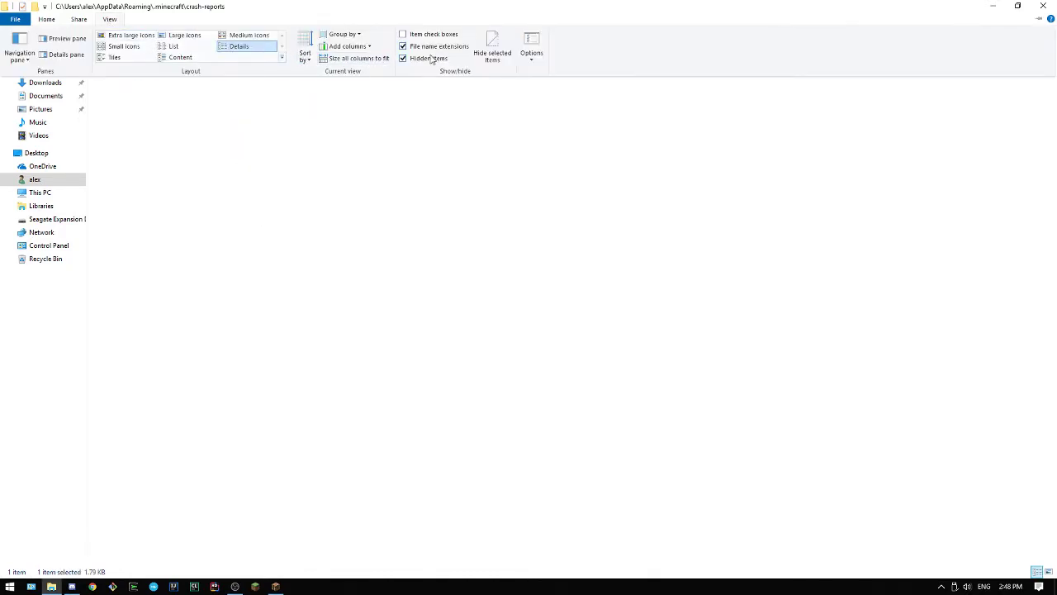
click(24, 21)
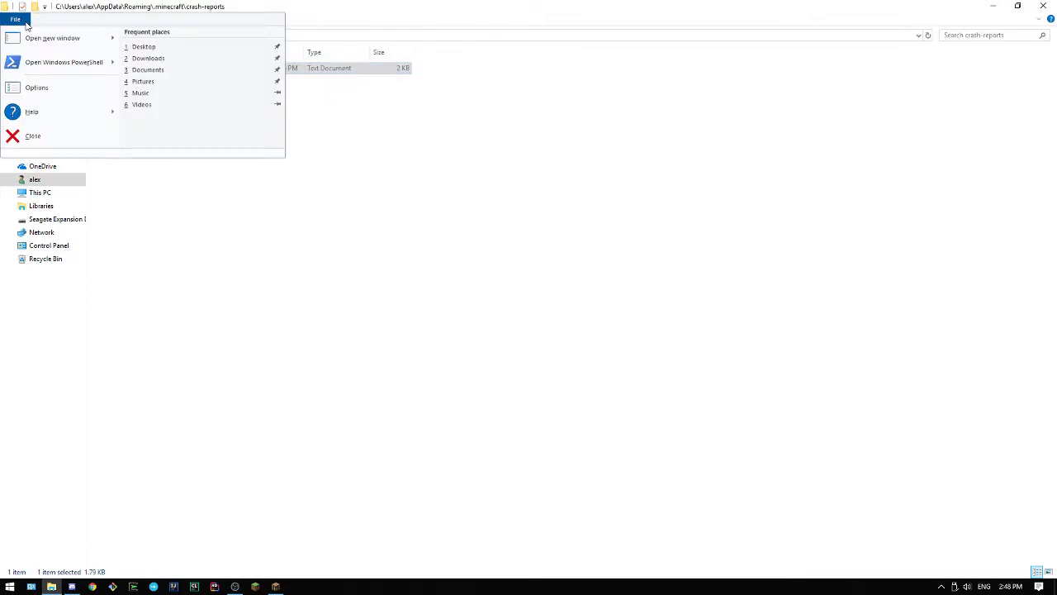
click(348, 261)
click(128, 89)
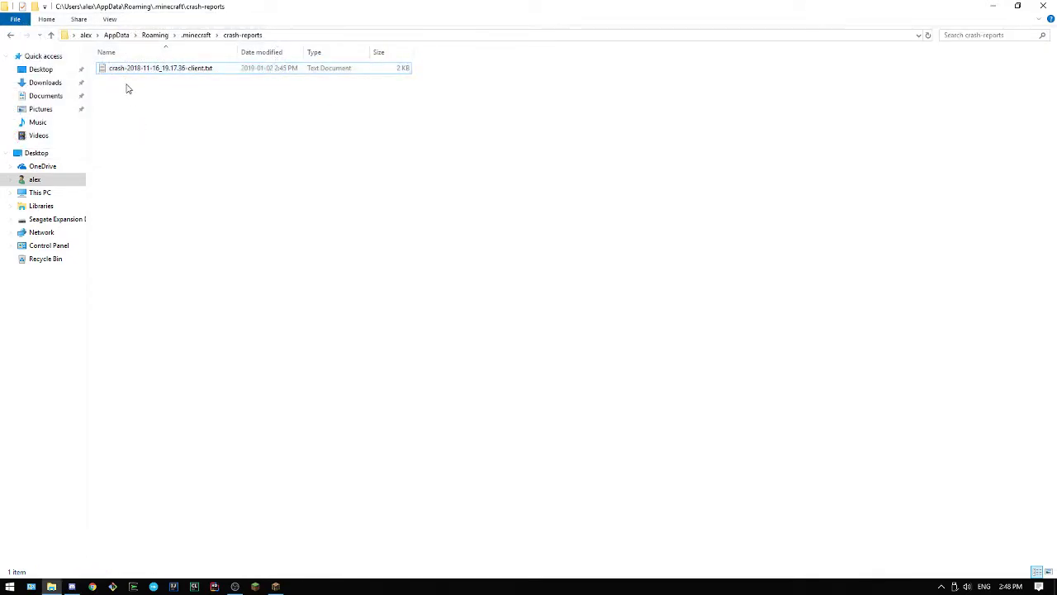
drag(171, 79, 174, 74)
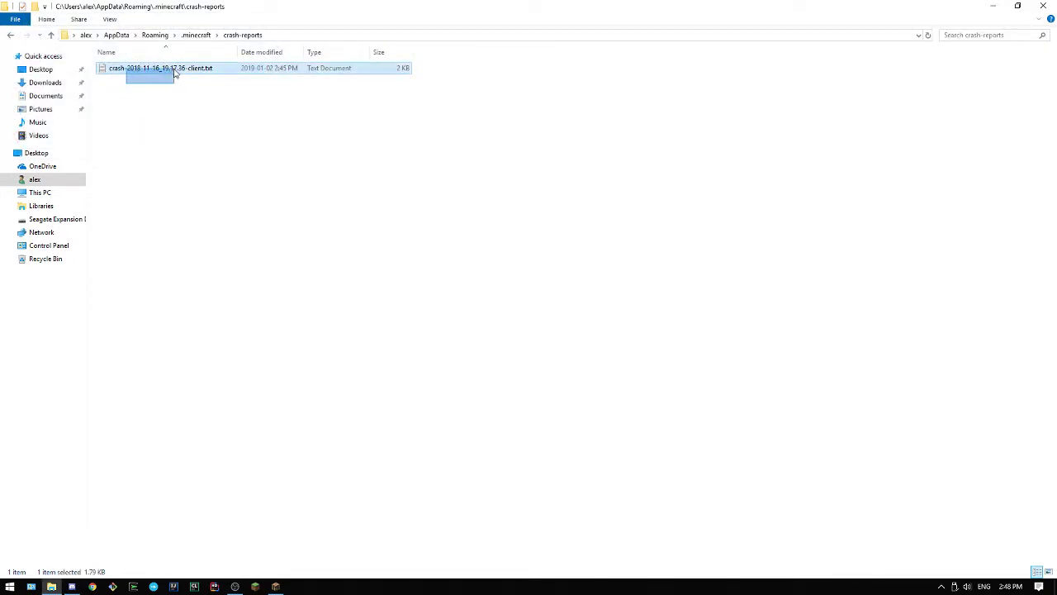
click(190, 191)
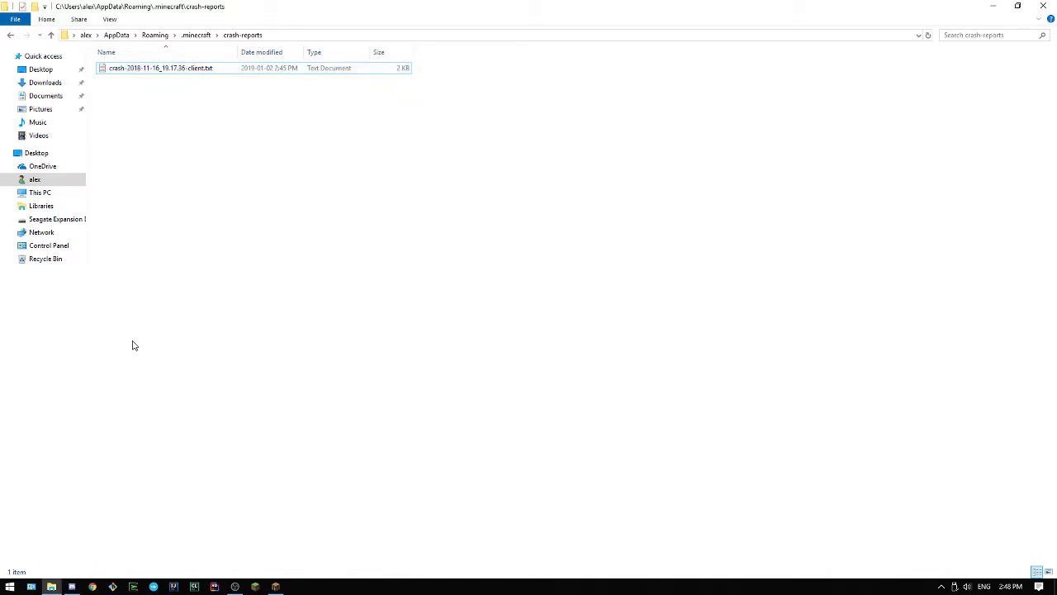
click(71, 587)
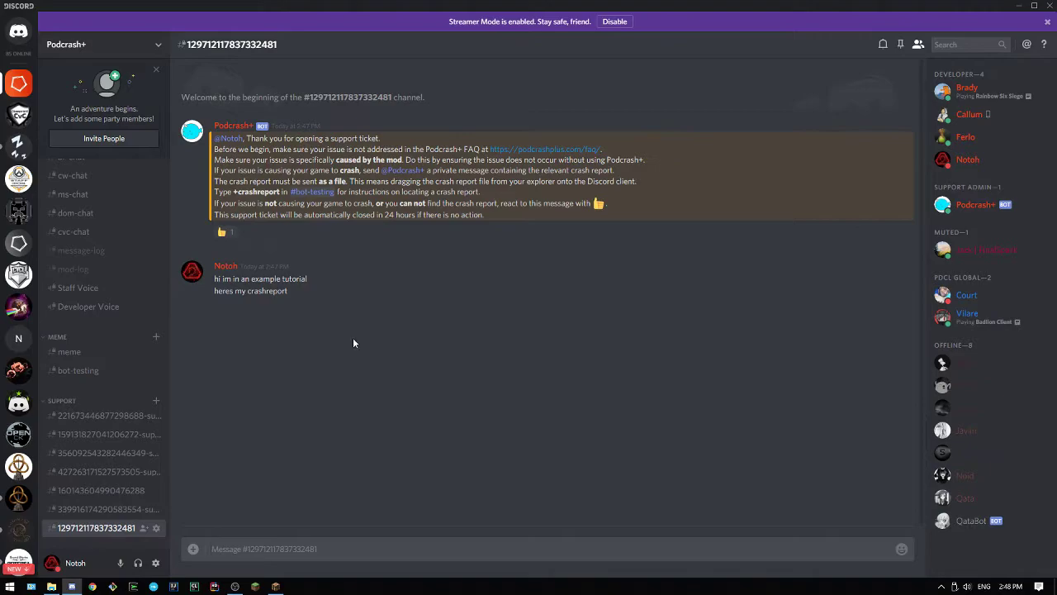
Step: Browse Discord's file picker to .minecraft\crash-reports, then cancel without attaching
click(193, 548)
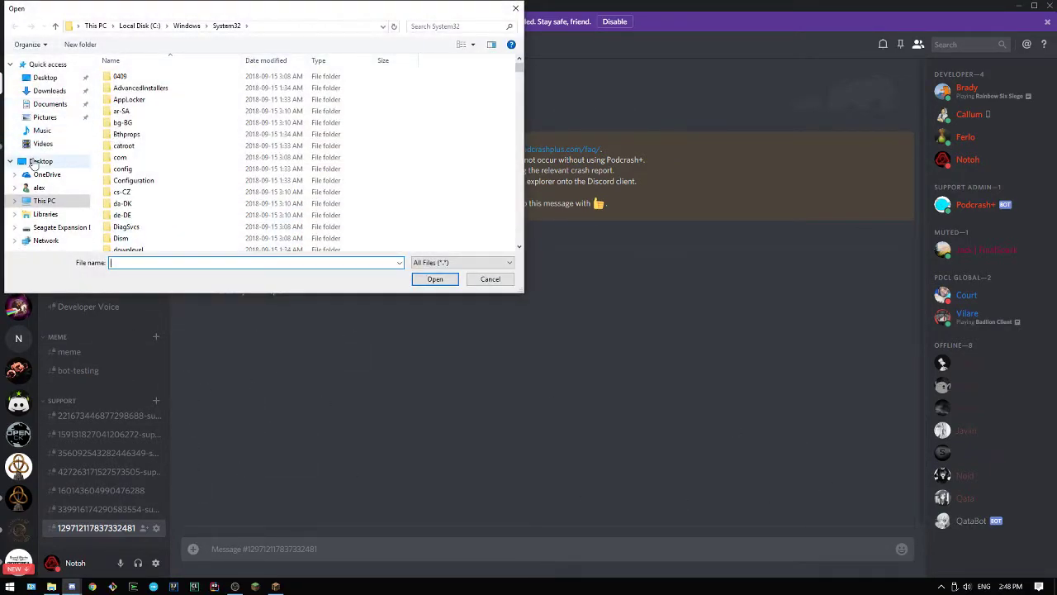
click(66, 187)
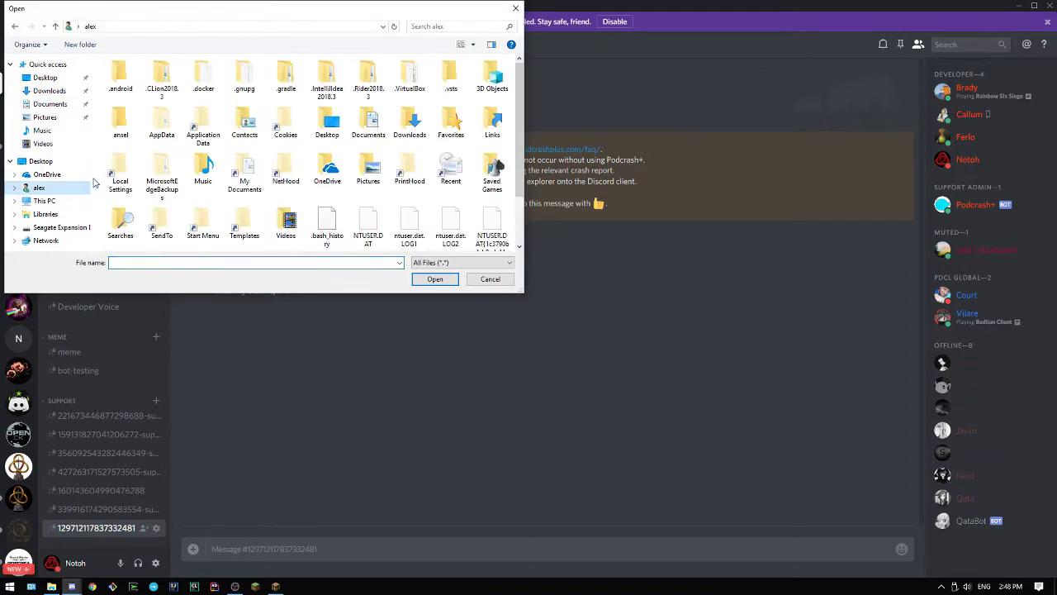
double_click(161, 124)
double_click(130, 111)
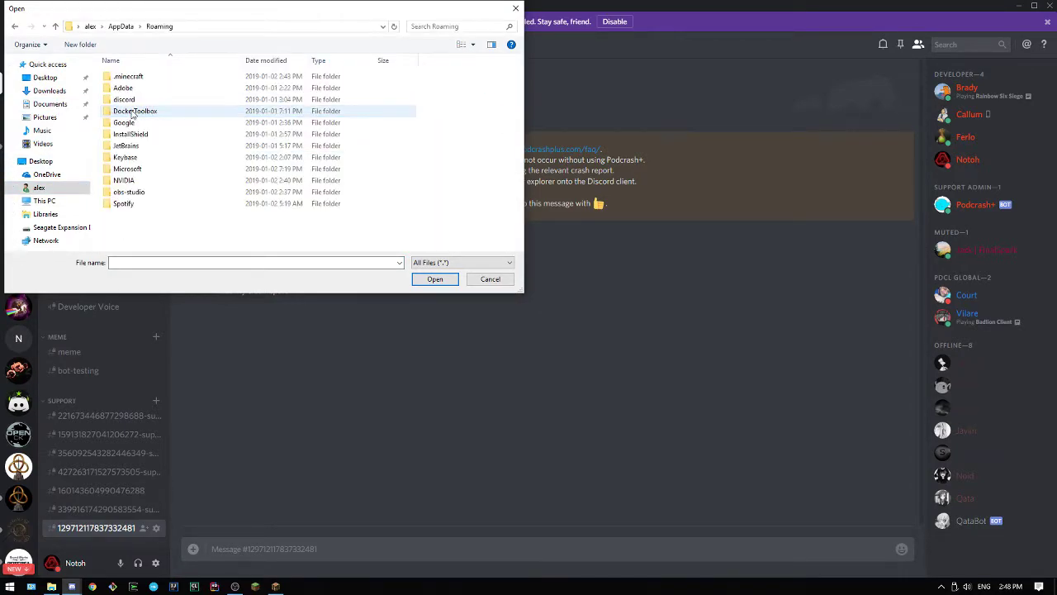
double_click(131, 77)
double_click(133, 99)
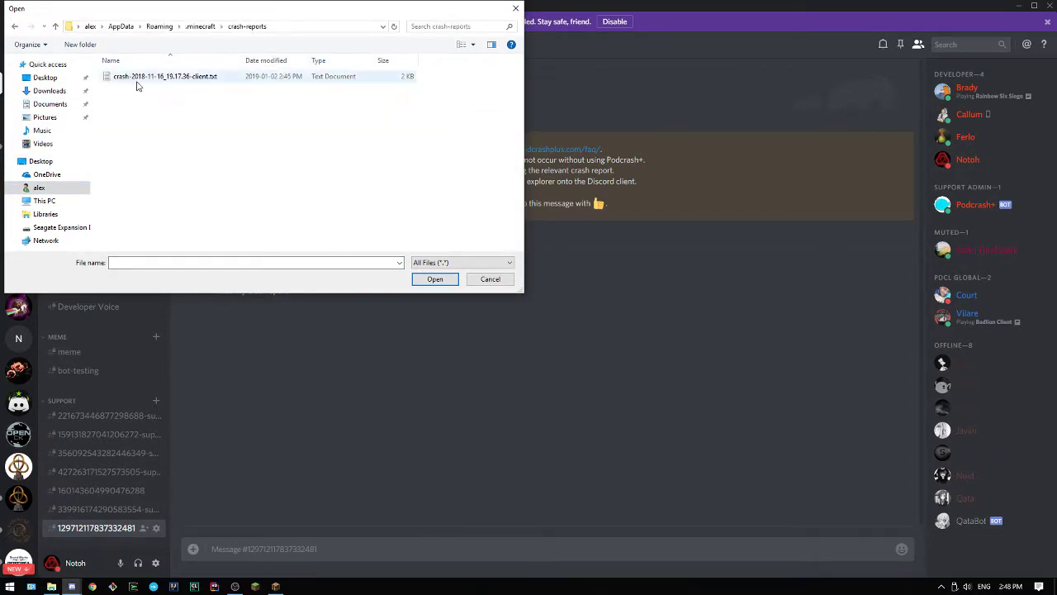
click(138, 79)
click(490, 279)
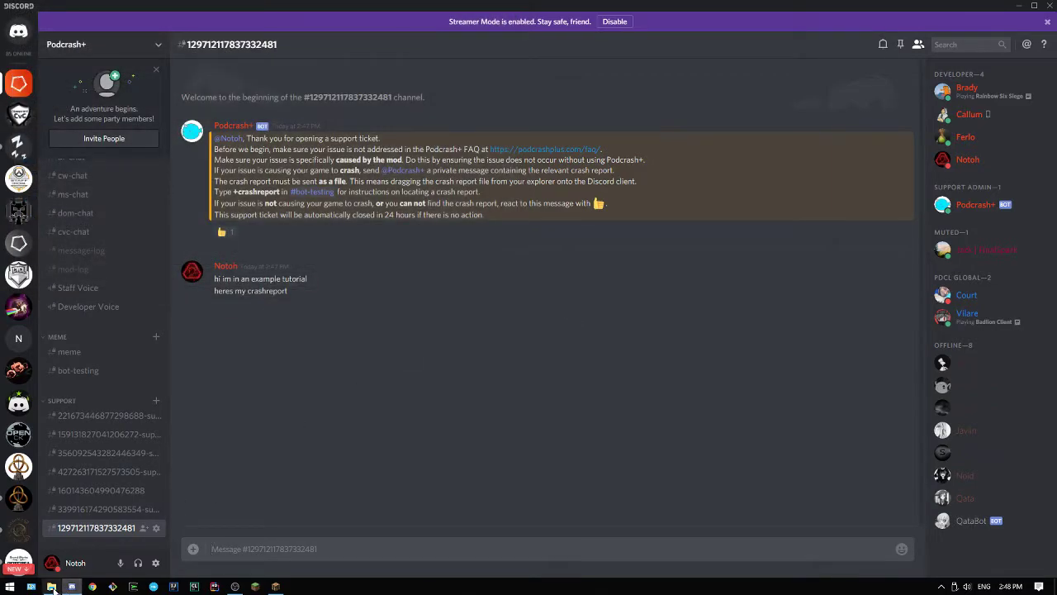
Step: Drag crash-2018-11-16_19.17.36-client.txt from a restored Explorer window into the ticket and upload it
click(51, 588)
click(1018, 7)
drag(561, 230, 629, 171)
drag(521, 230, 219, 550)
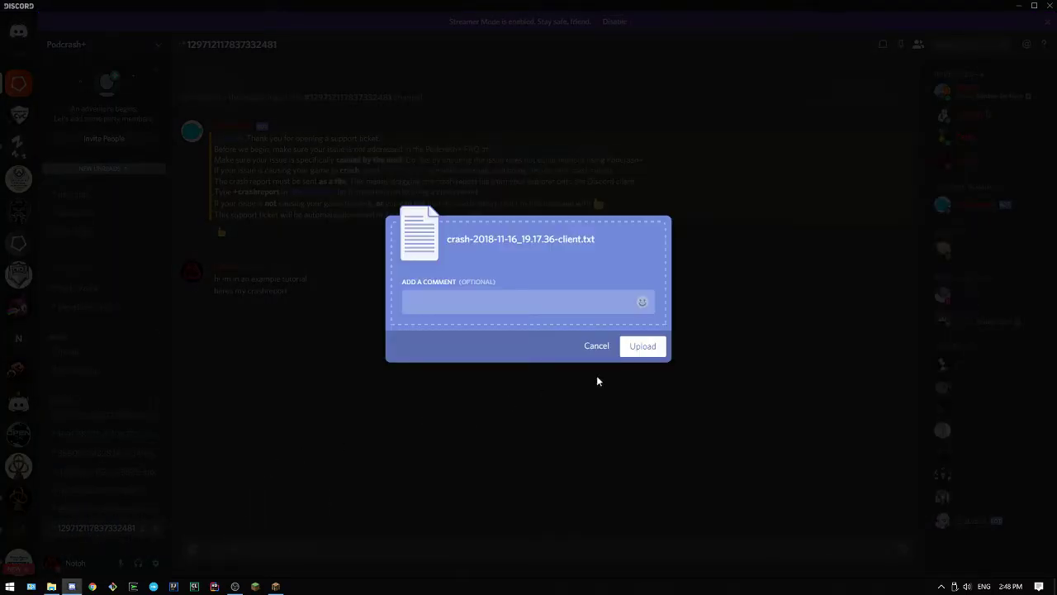
click(647, 356)
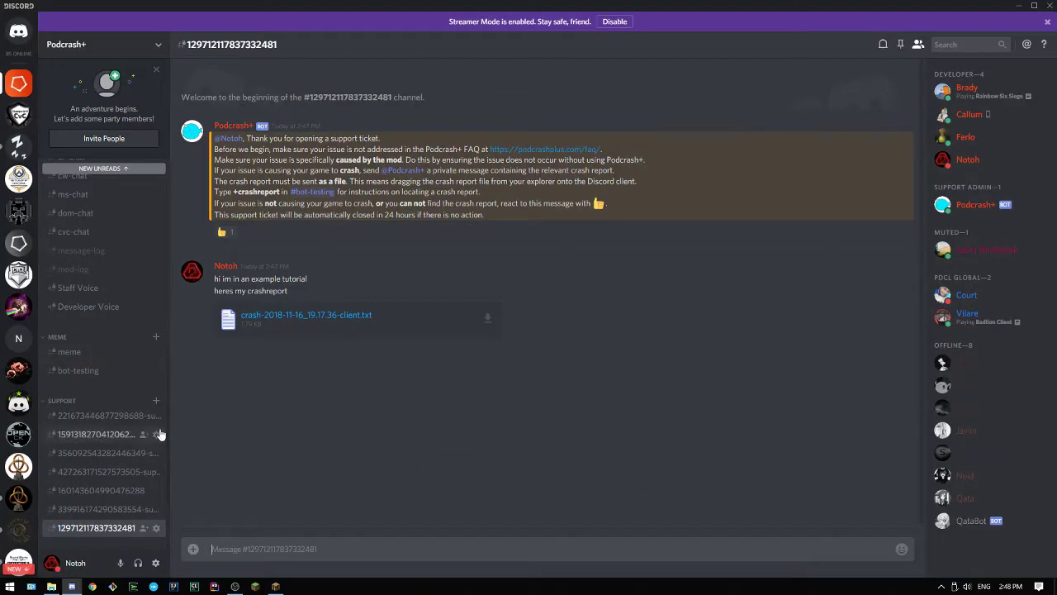
Step: In Minecraft, go to Options > Resource Packs and open the resource pack folder
click(276, 586)
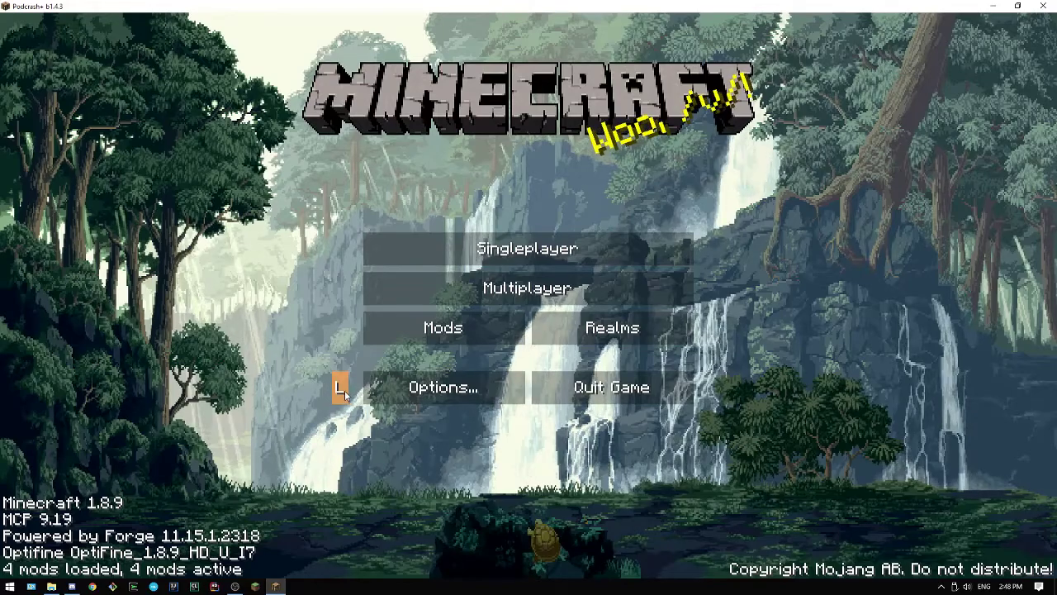
click(438, 391)
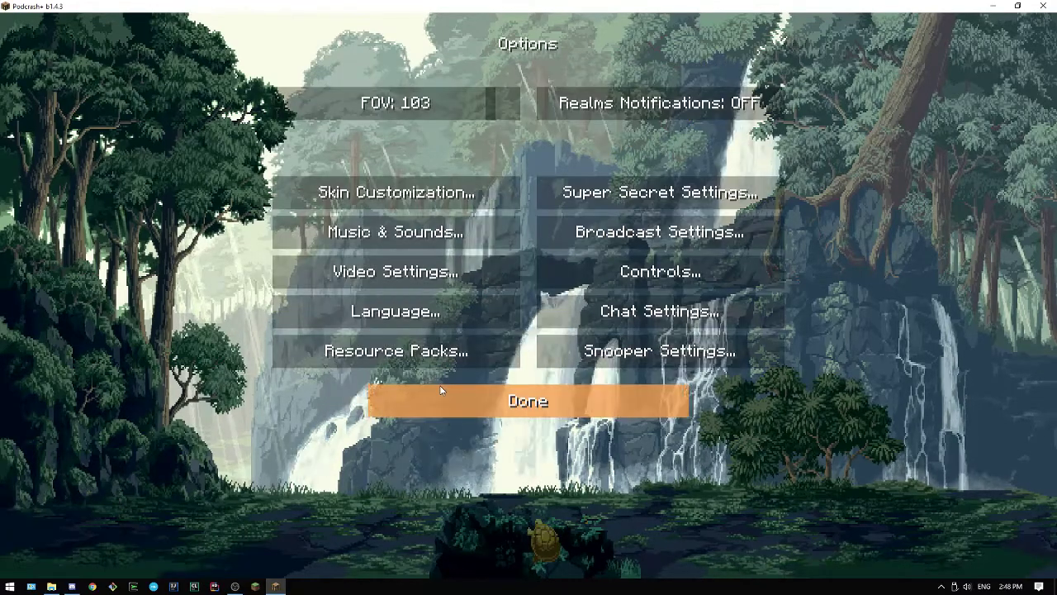
click(366, 354)
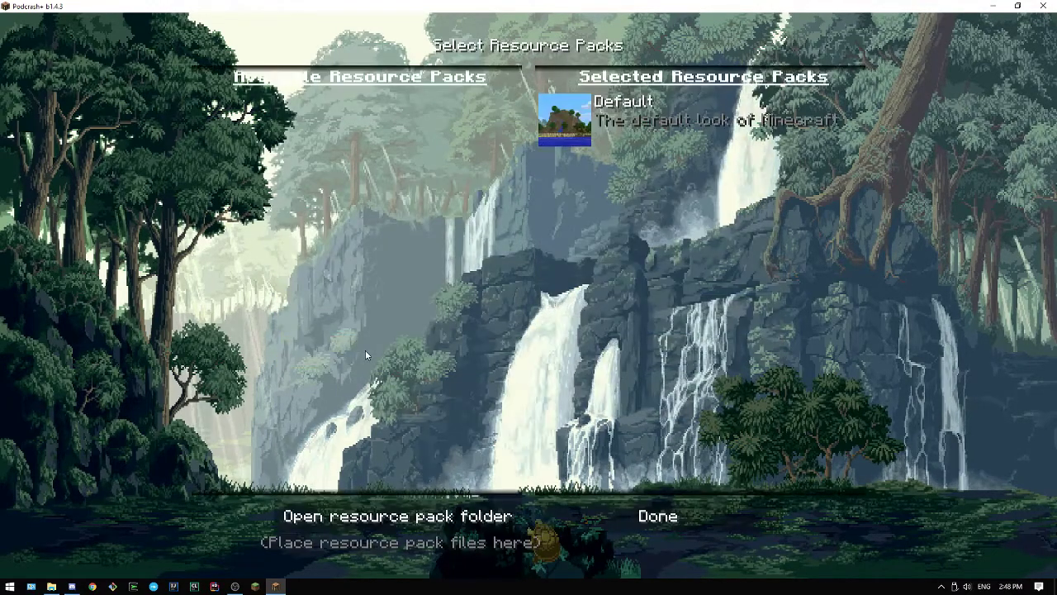
click(571, 508)
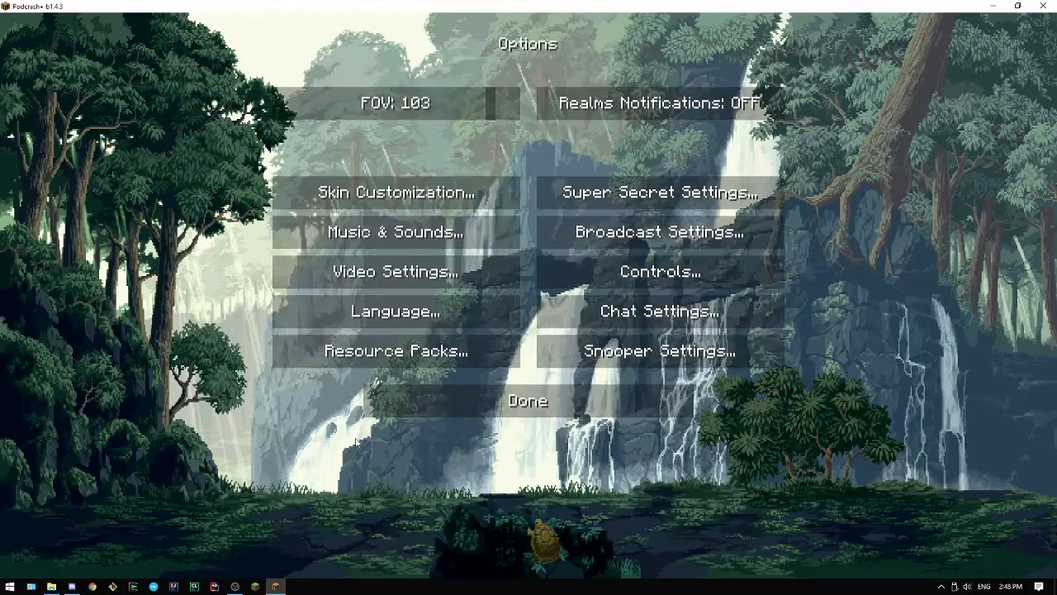
click(302, 367)
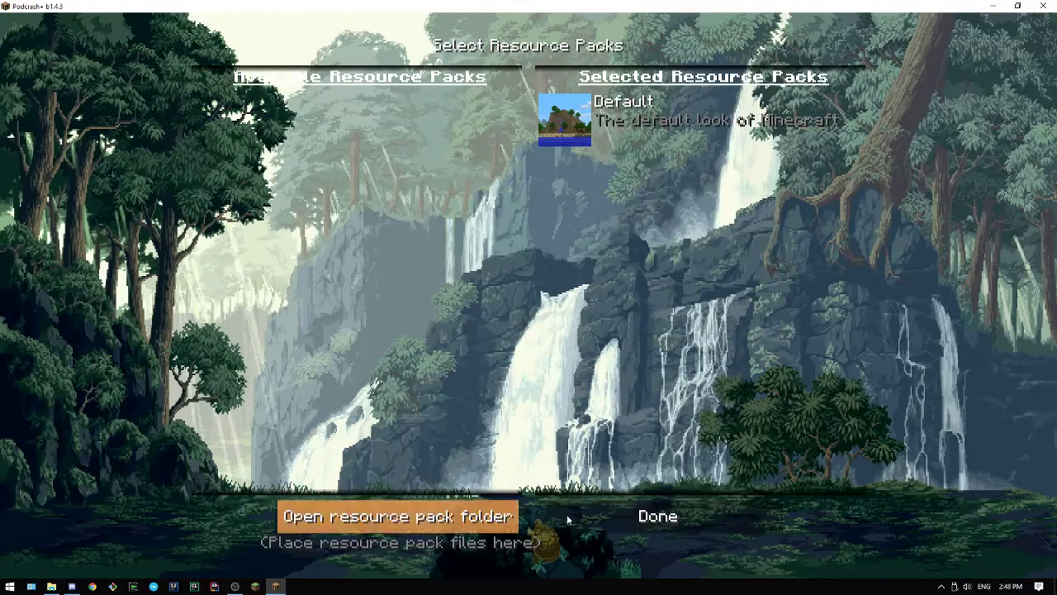
click(437, 521)
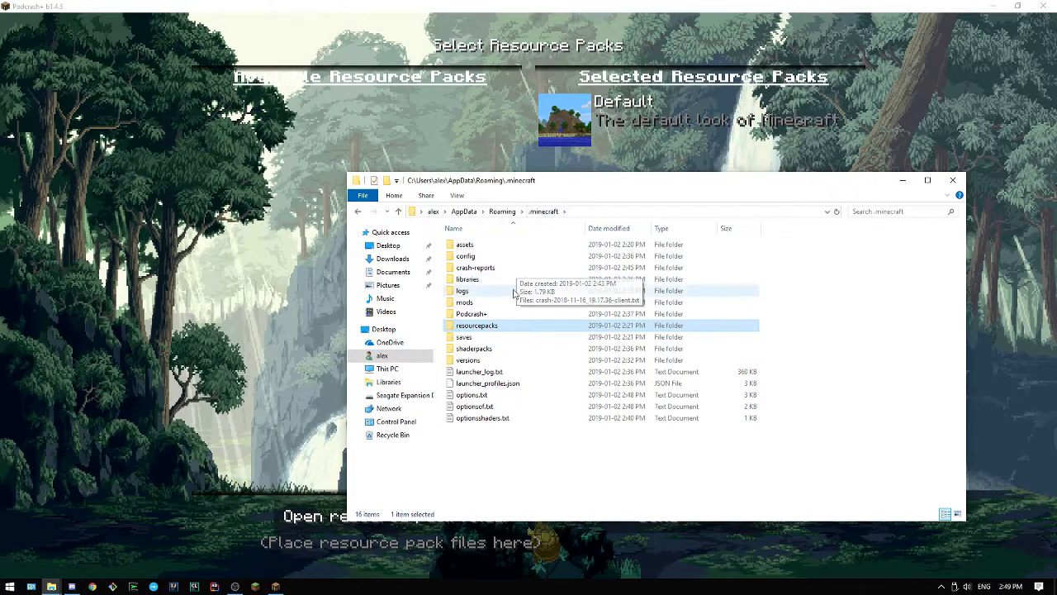
Step: Peek into crash-reports, then return to .minecraft and select the logs folder
double_click(476, 326)
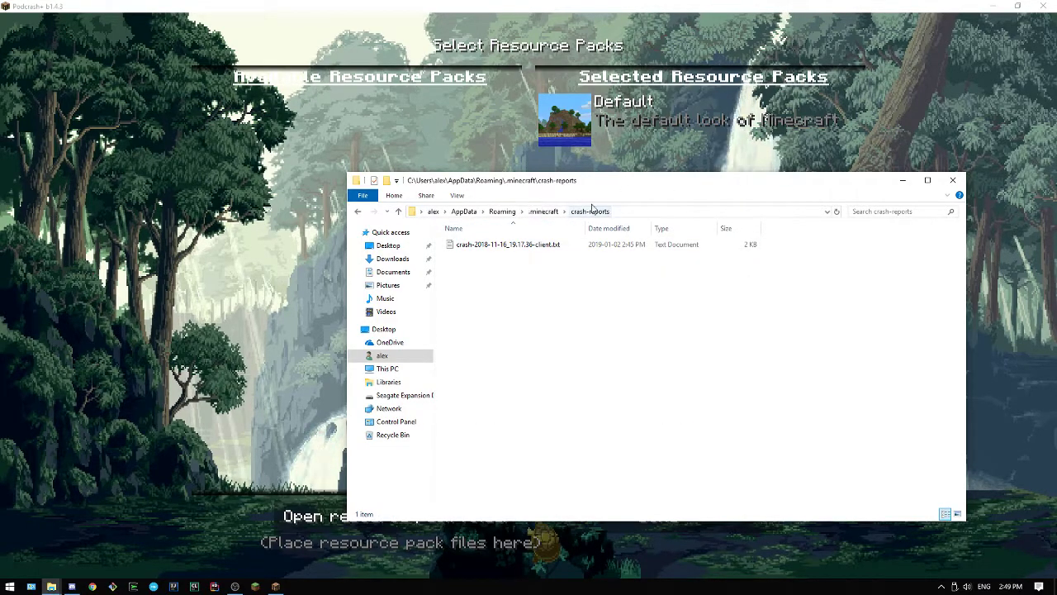
drag(517, 256, 534, 238)
click(533, 211)
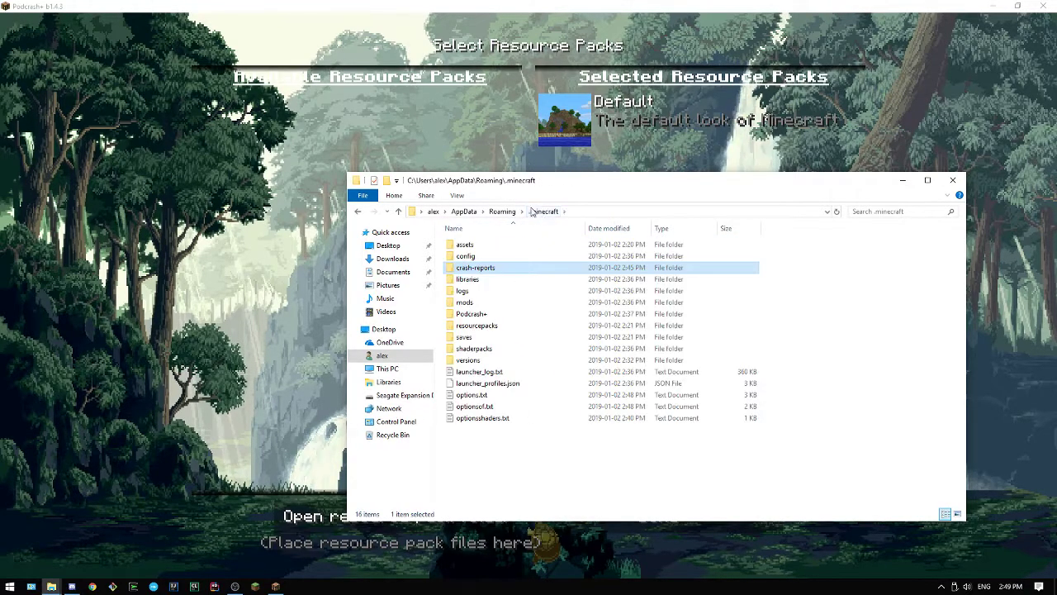
click(491, 292)
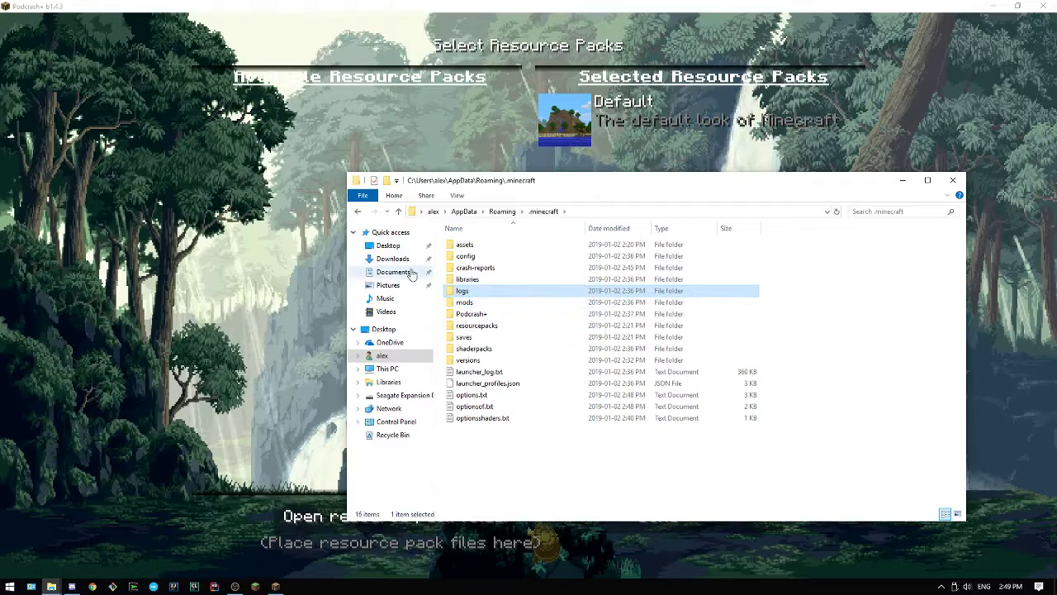
Step: Open logs, select latest.log, and read it in Notepad down to the end
double_click(478, 293)
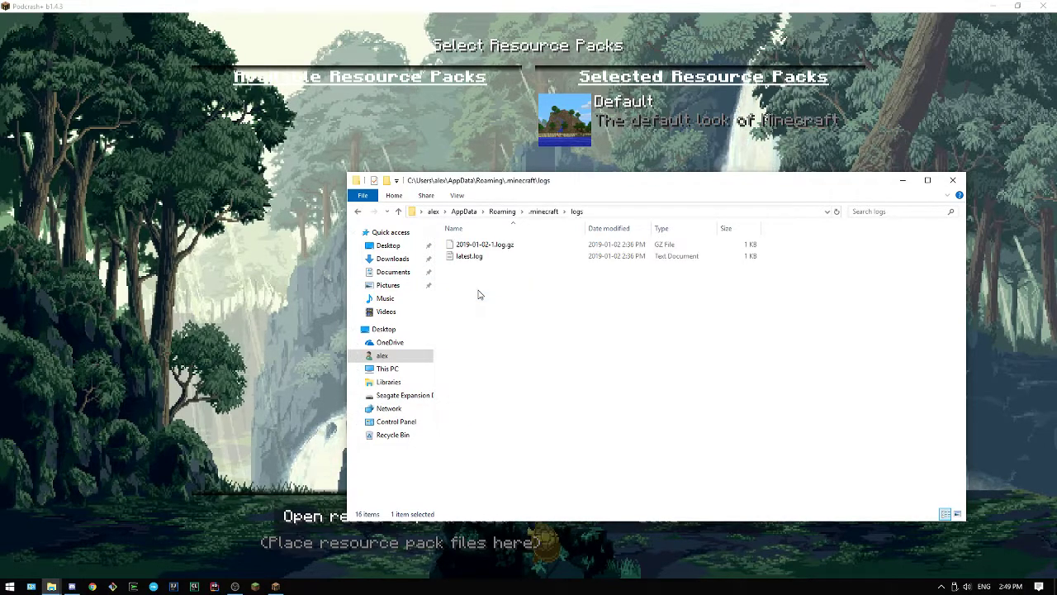
mouse_move(475, 308)
mouse_down()
mouse_move(482, 258)
mouse_move(479, 288)
mouse_up()
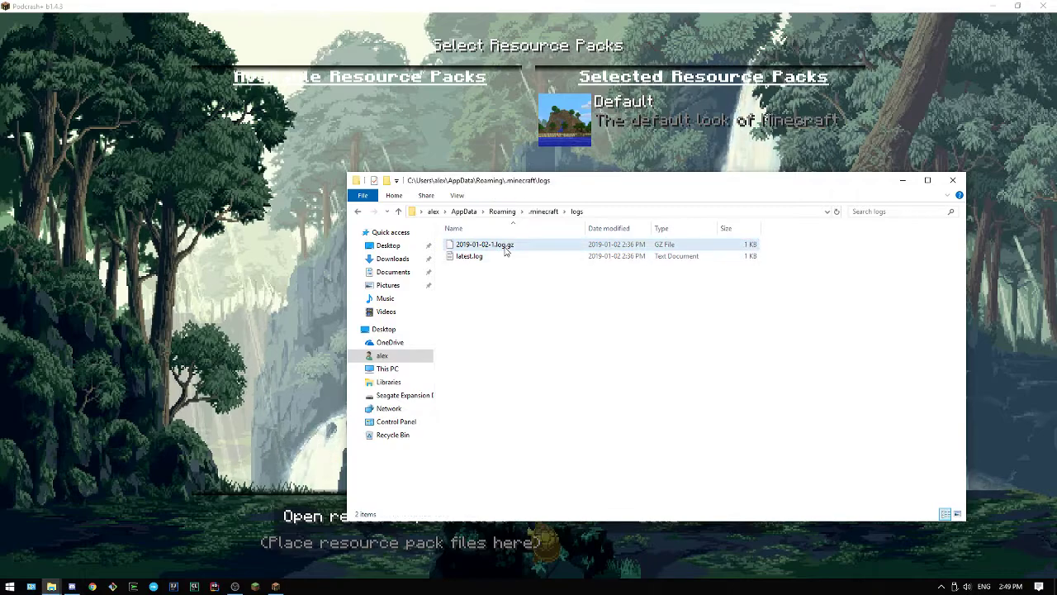
click(484, 258)
key(Up)
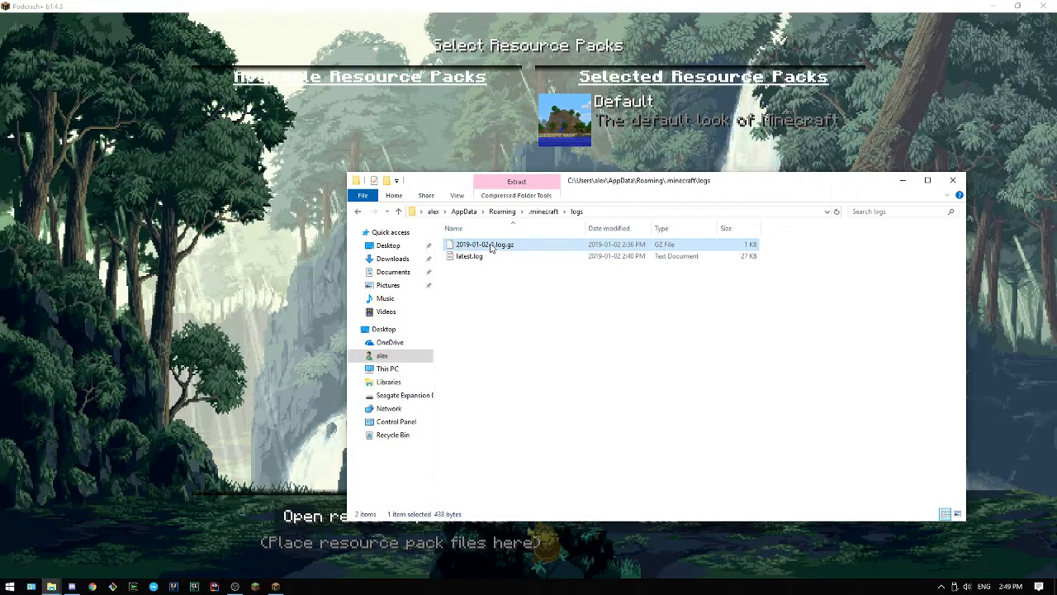
click(496, 291)
click(484, 262)
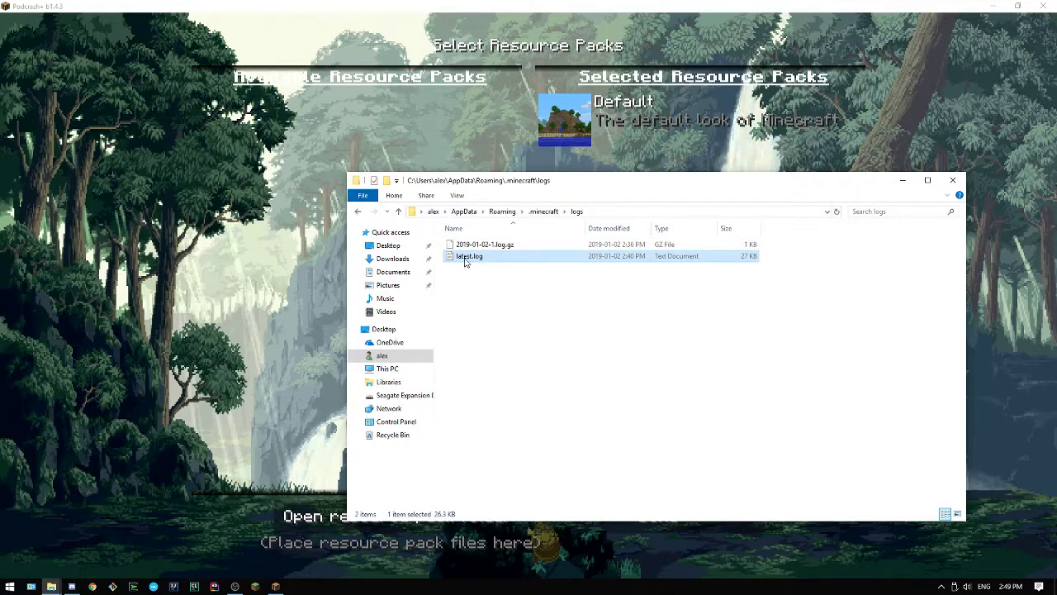
drag(477, 287, 473, 259)
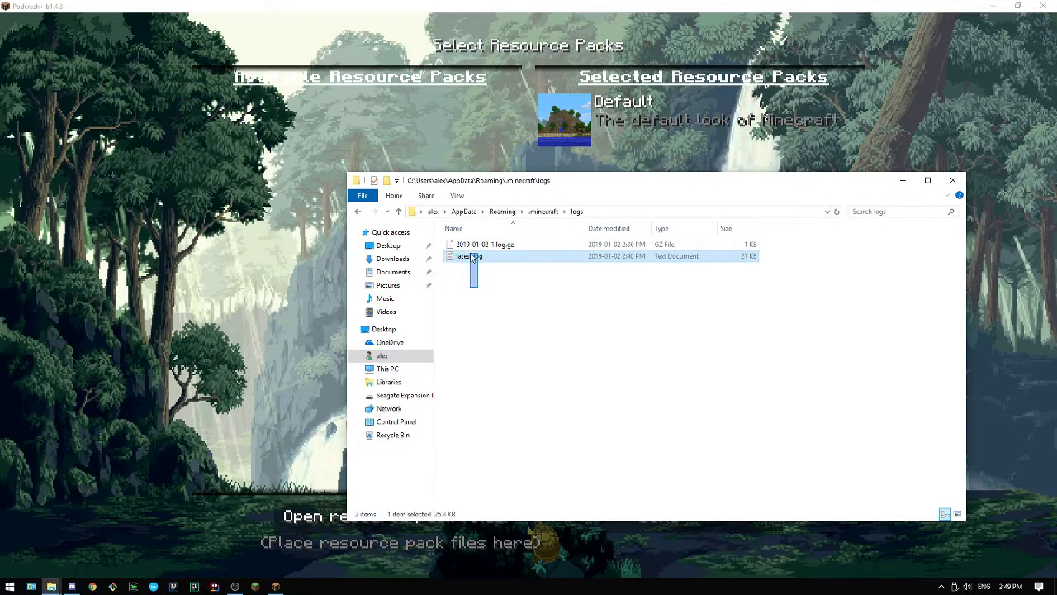
double_click(471, 258)
scroll(462, 281, down, 20)
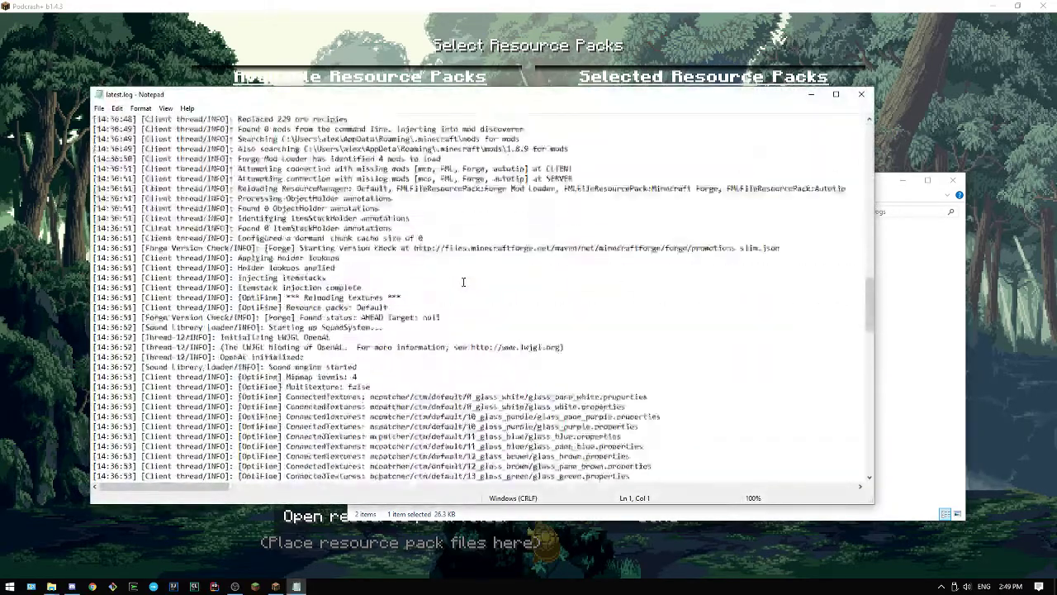
scroll(464, 282, down, 10)
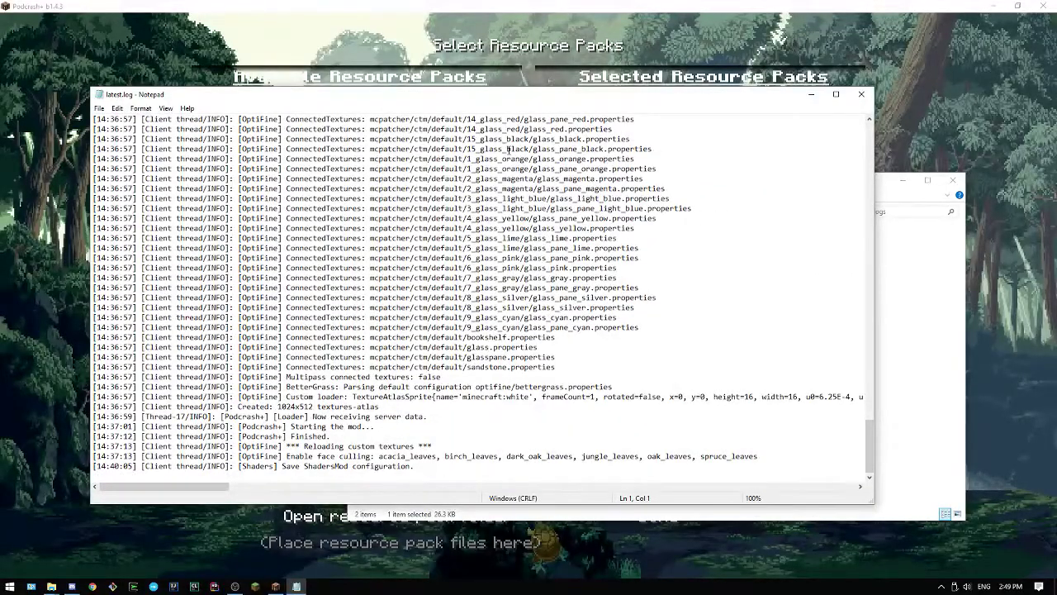
Step: Close Notepad, go back up to .minecraft, and select crash-reports
click(862, 93)
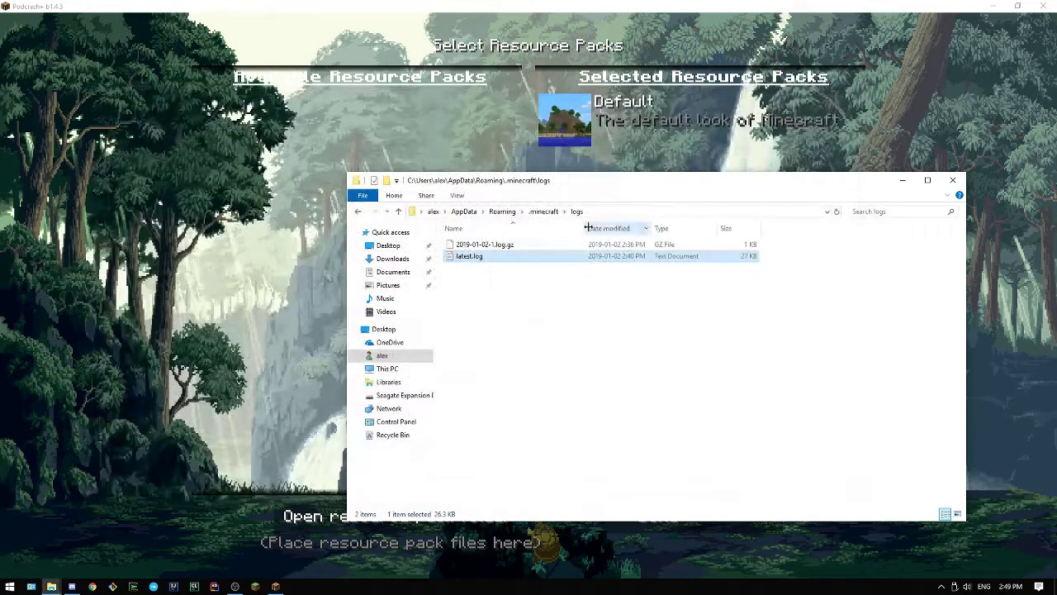
click(546, 212)
click(476, 268)
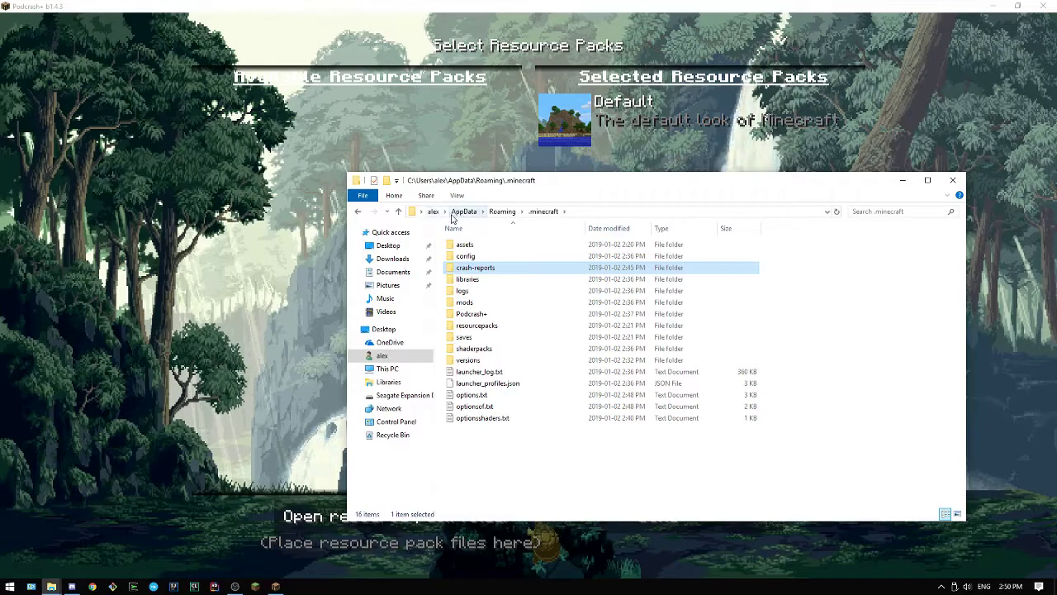
Step: Bring Minecraft's Select Resource Packs screen back to the front over File Explorer
click(309, 492)
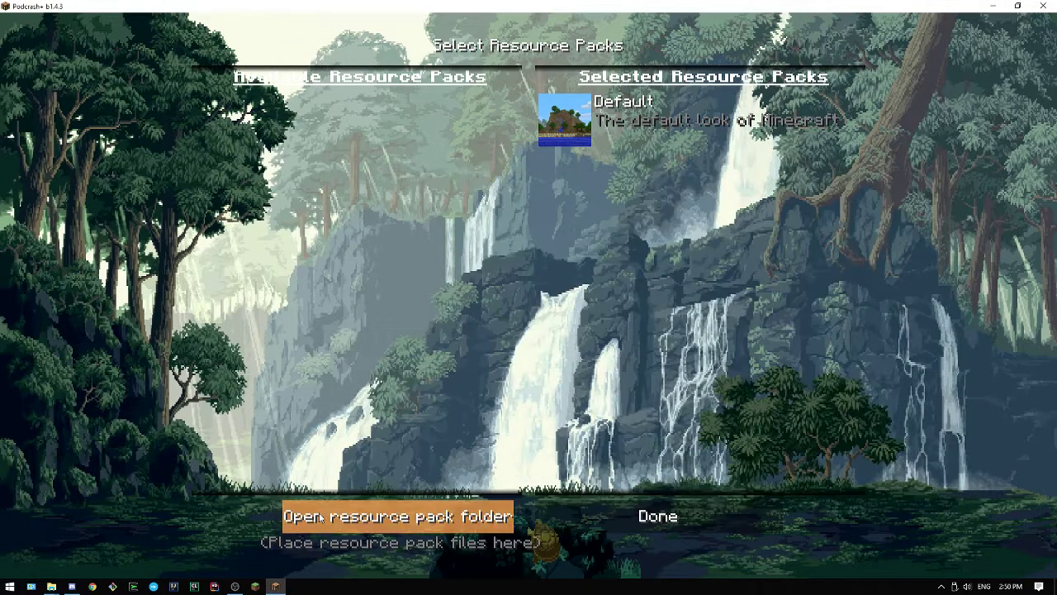